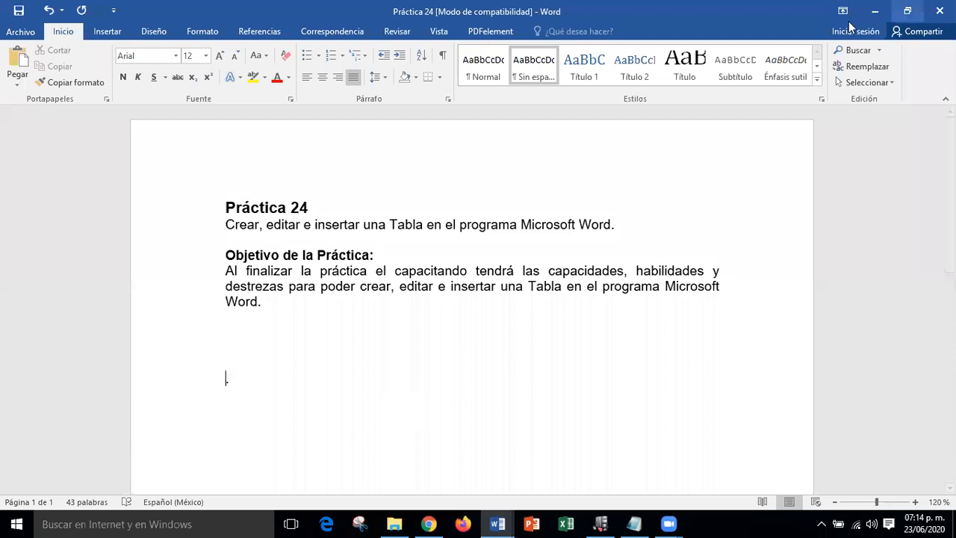
click(876, 13)
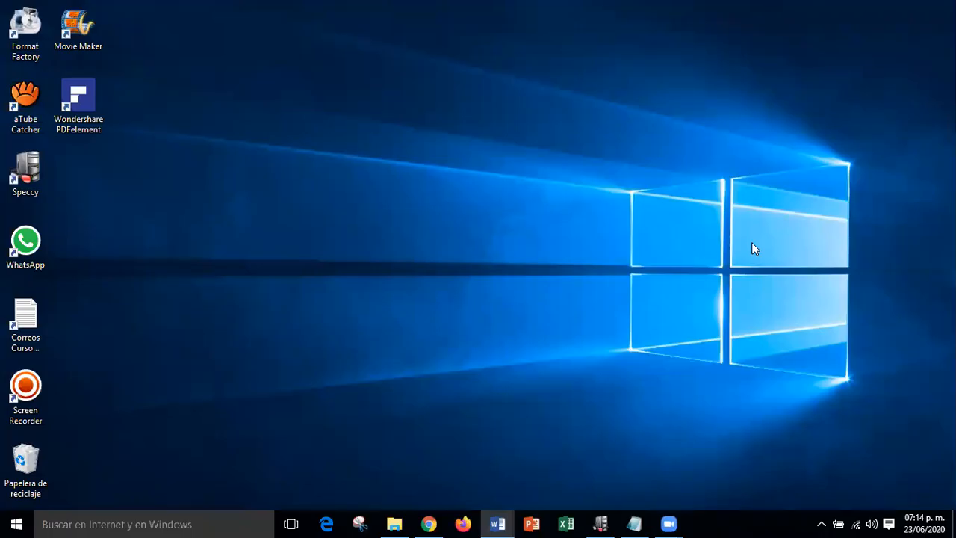
mouse_move(495, 523)
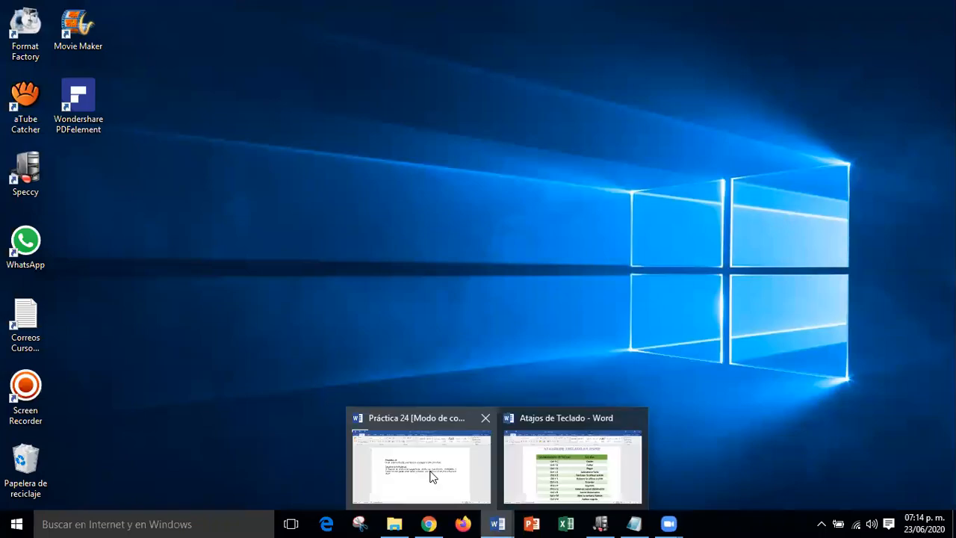
click(433, 475)
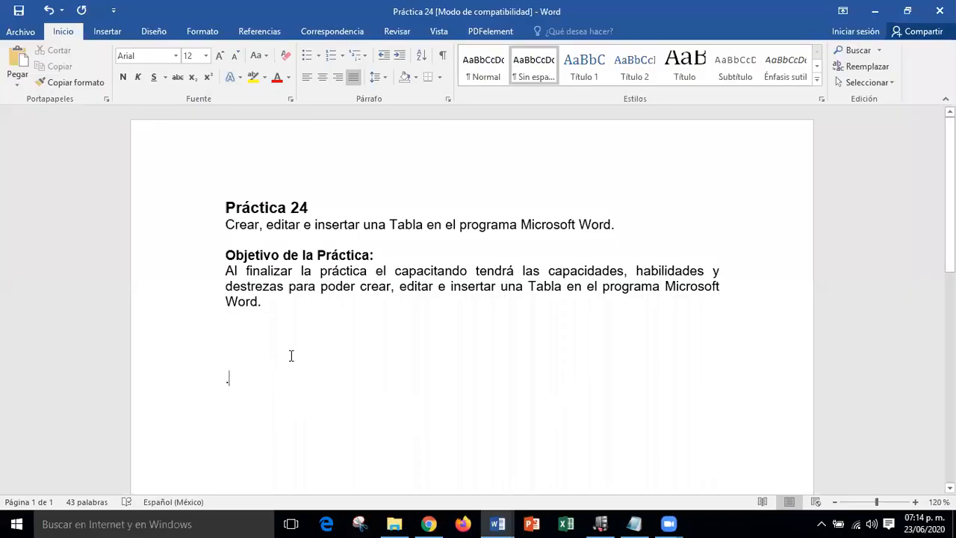
Step: Create a new blank document and apply the Sin espaciado style to its first paragraph
key(ctrl+n)
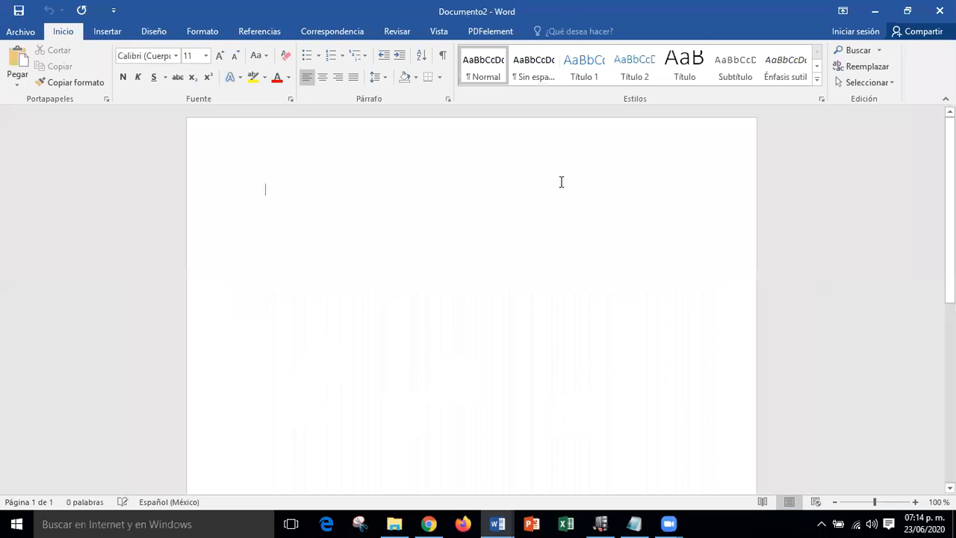
click(538, 70)
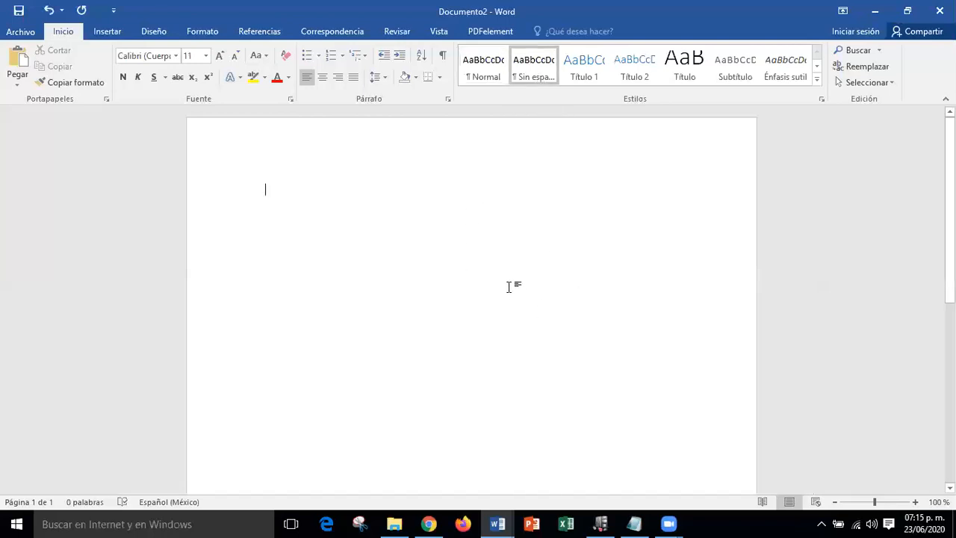
Step: Leave one blank line at the beginning of the document, removing any extra empty lines
key(Return)
key(Return)
key(Return)
key(Return)
key(Return)
key(Return)
key(Return)
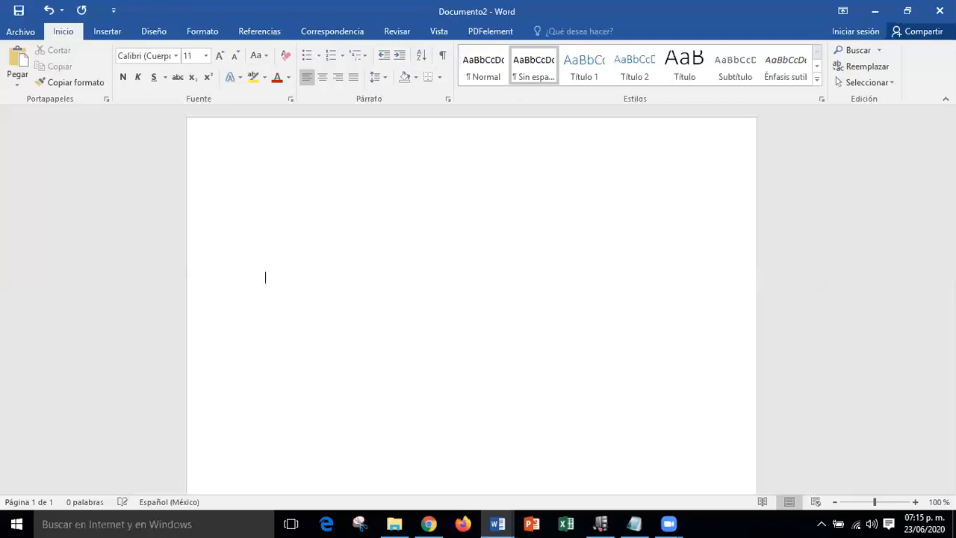
key(BackSpace)
key(BackSpace)
key(BackSpace)
key(BackSpace)
key(BackSpace)
key(BackSpace)
key(BackSpace)
key(BackSpace)
key(Return)
key(BackSpace)
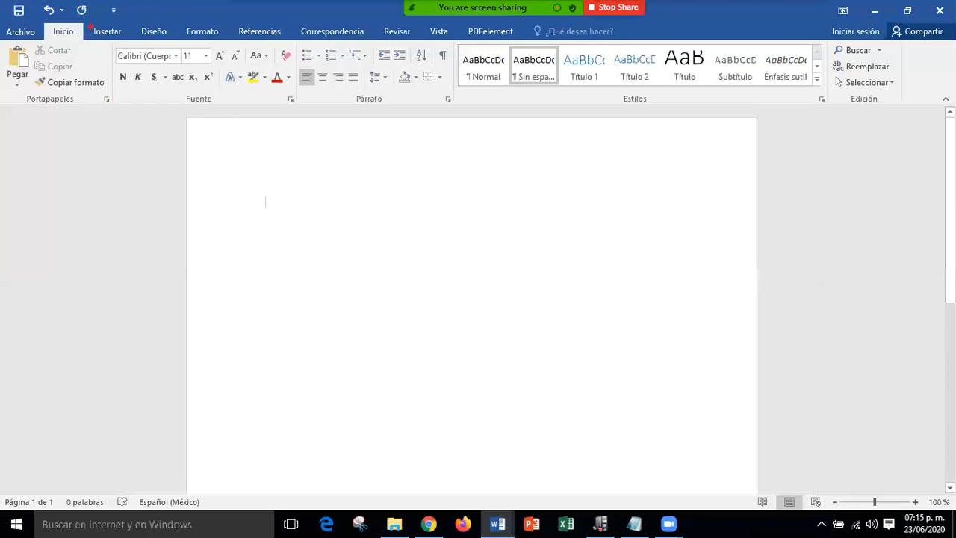
Step: Insert a table of 10 columns by 8 rows from the size grid and undo the insertion
mouse_move(88, 24)
mouse_down()
mouse_move(111, 43)
mouse_move(135, 44)
mouse_move(153, 77)
mouse_up()
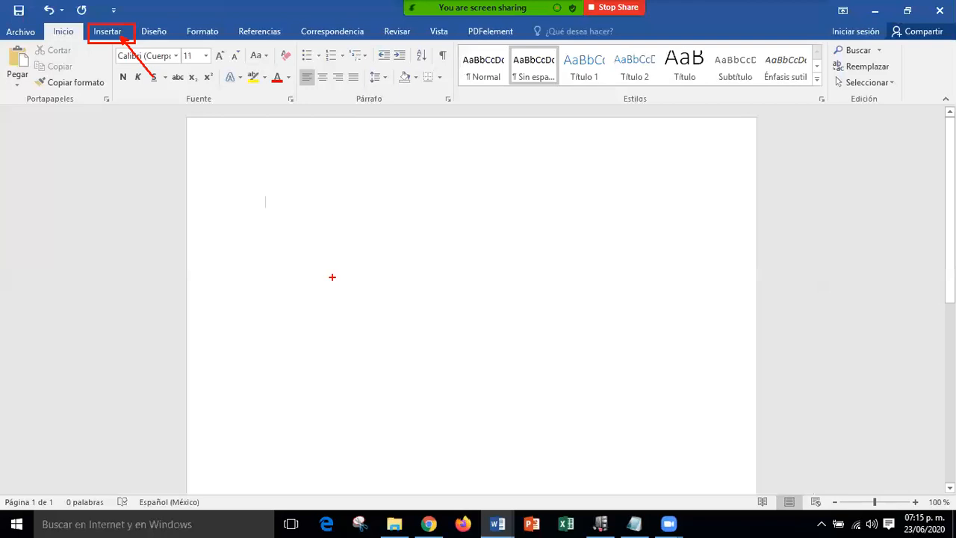
key(Escape)
click(111, 34)
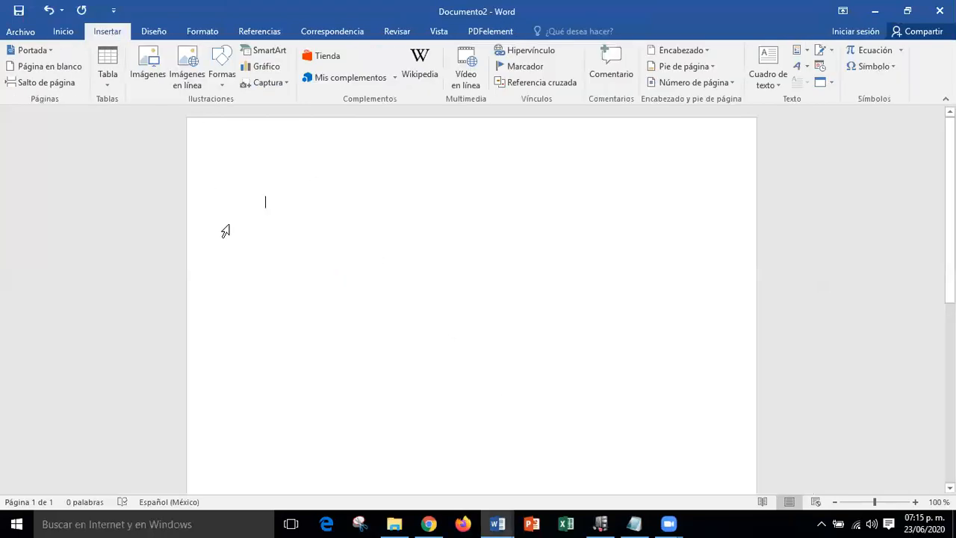
key(ctrl+2)
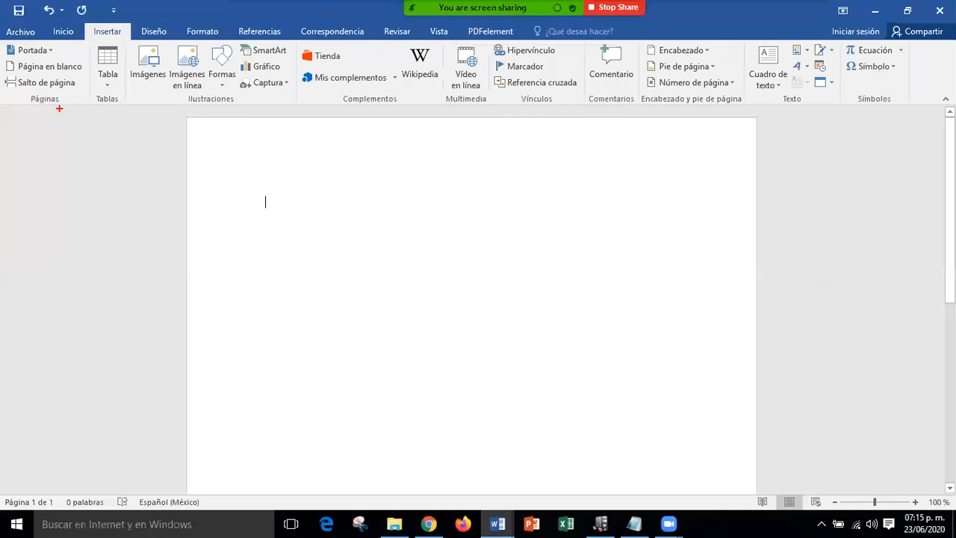
mouse_move(90, 91)
mouse_down()
mouse_move(115, 106)
mouse_move(107, 75)
mouse_up()
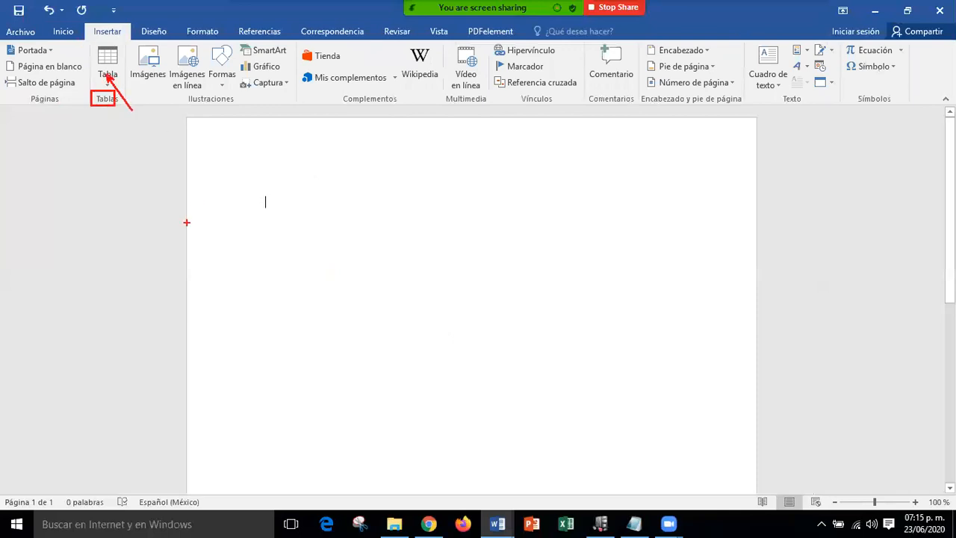
click(107, 79)
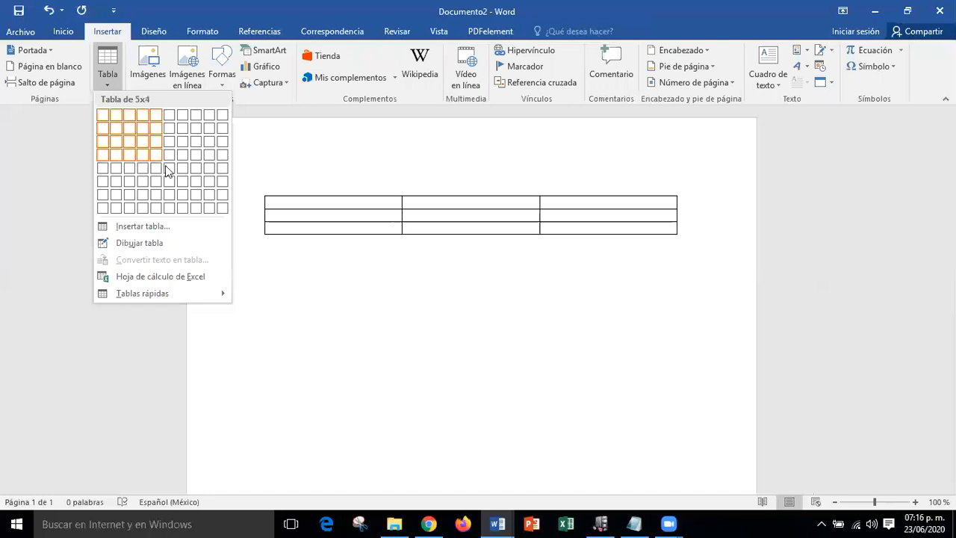
click(224, 209)
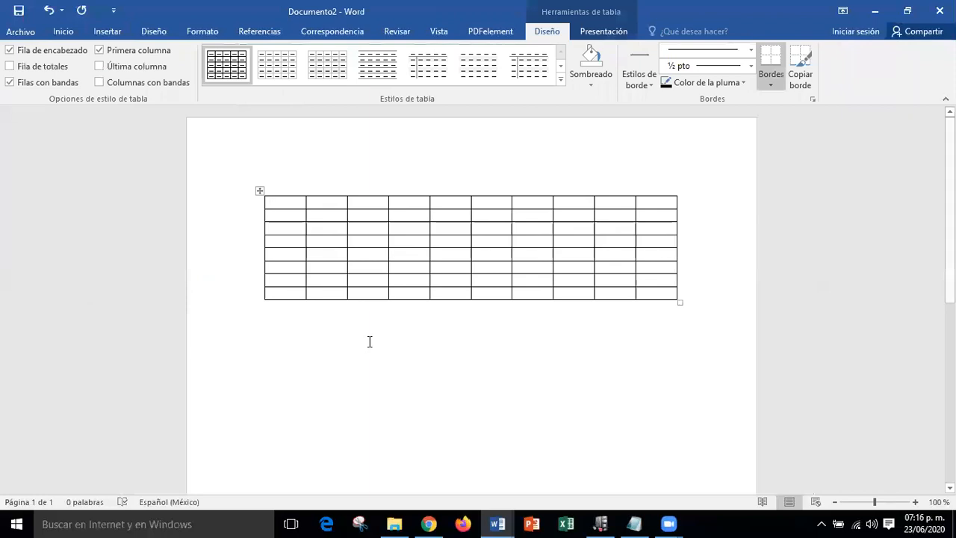
key(ctrl+z)
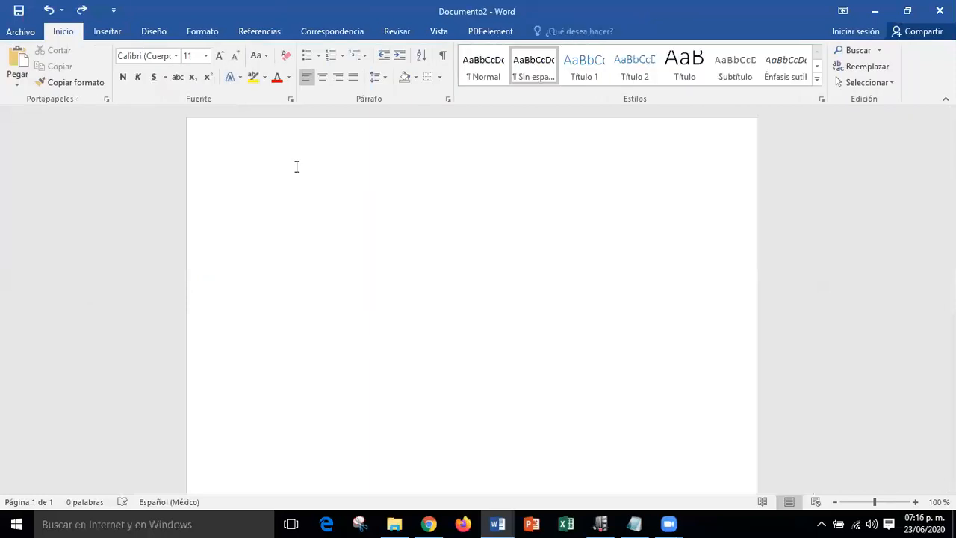
Step: Review the column and row count settings for inserting a table, and close the dialog without inserting one
click(116, 34)
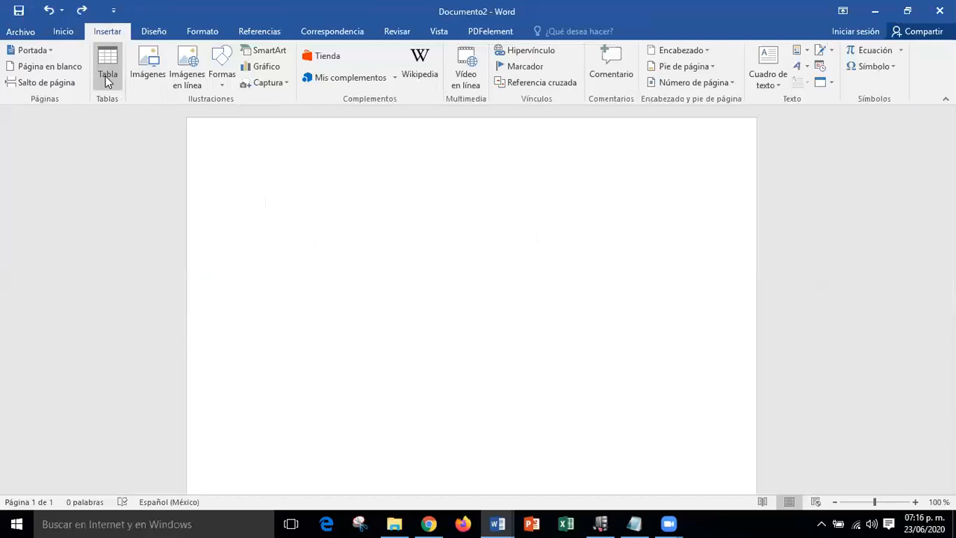
click(107, 75)
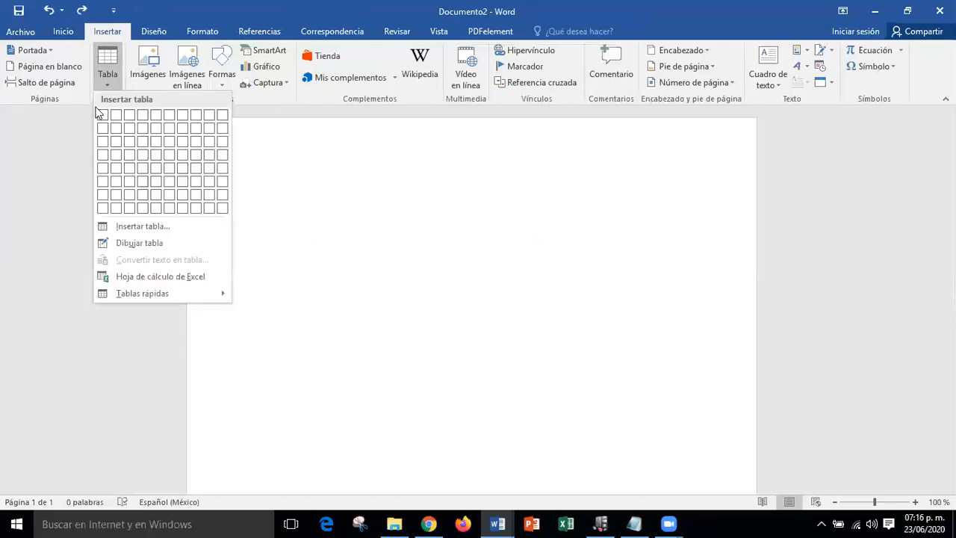
click(136, 226)
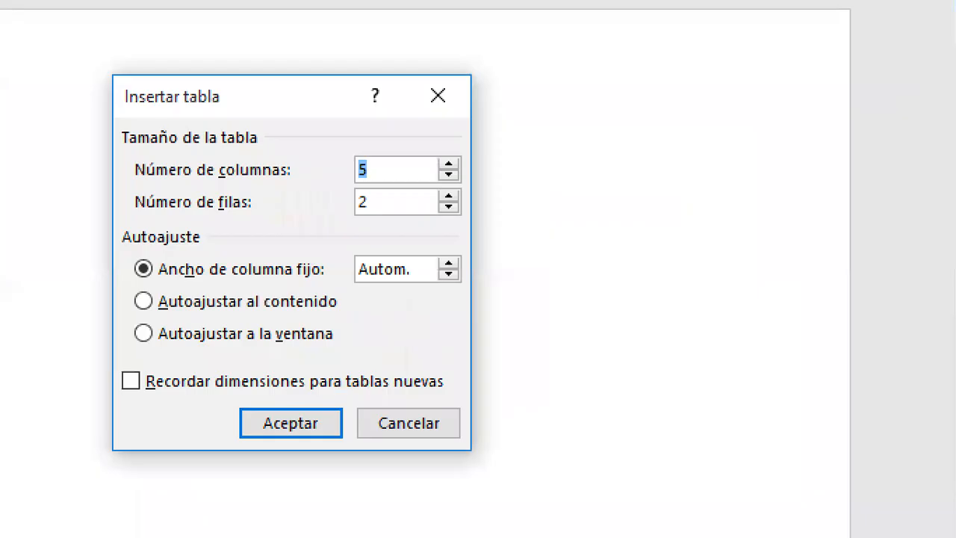
click(484, 166)
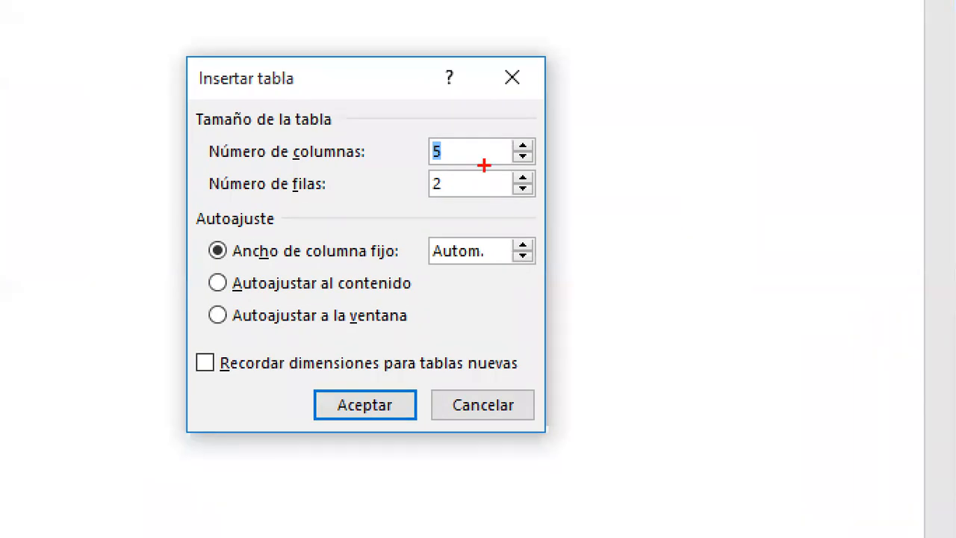
mouse_move(479, 152)
mouse_down()
mouse_move(609, 139)
mouse_move(617, 153)
mouse_up()
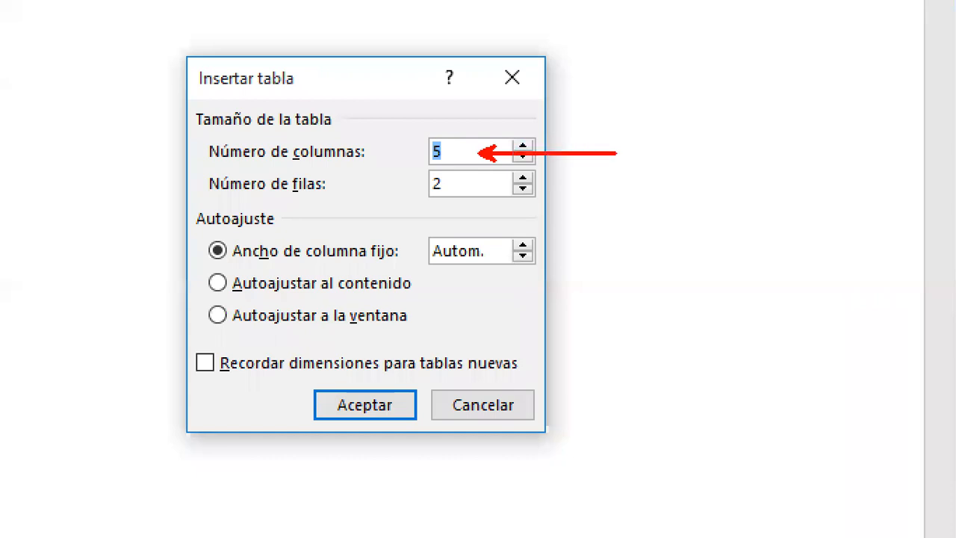
mouse_move(477, 184)
mouse_down()
mouse_move(625, 207)
mouse_move(646, 187)
mouse_up()
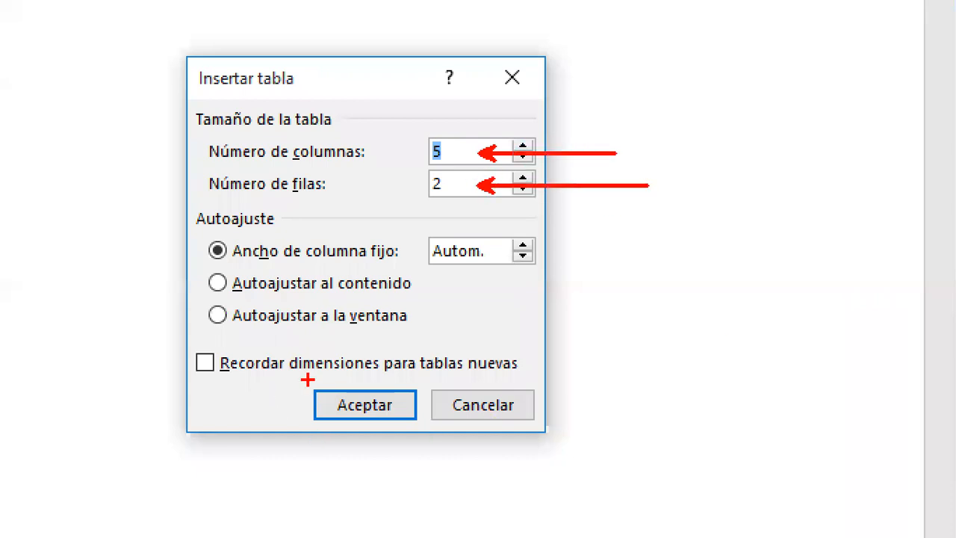
drag(308, 382, 426, 446)
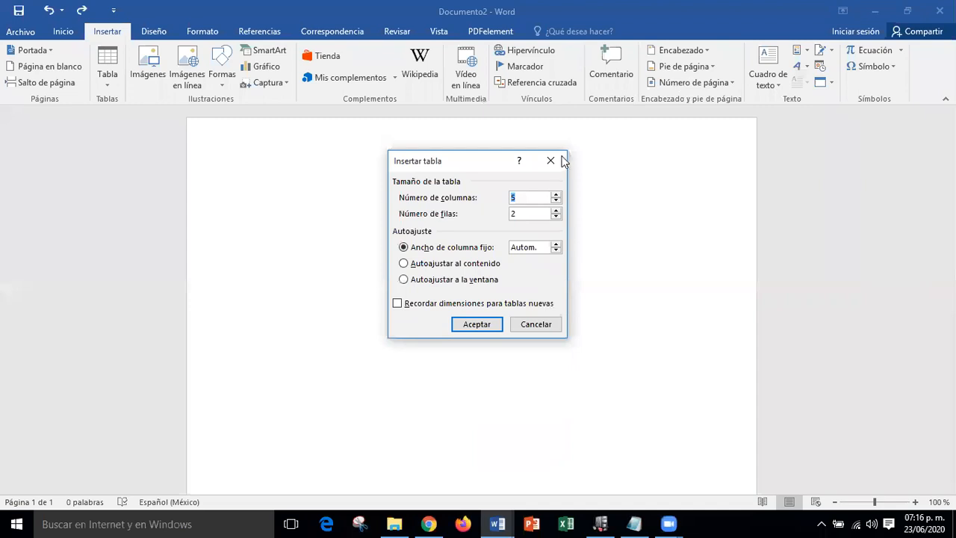
click(561, 163)
Step: Draw two single-cell tables freehand, about 16.35 cm and 11.75 cm wide, and undo both
click(106, 86)
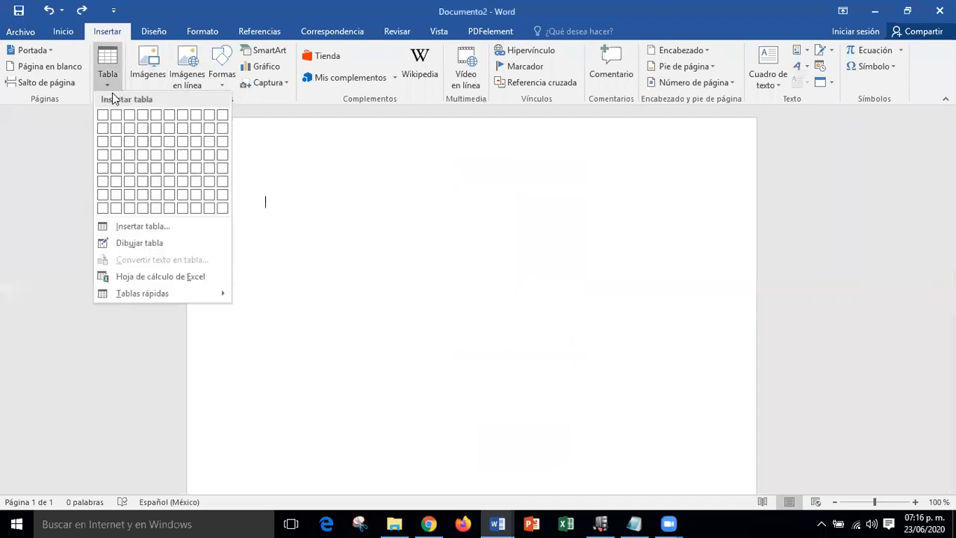
click(166, 247)
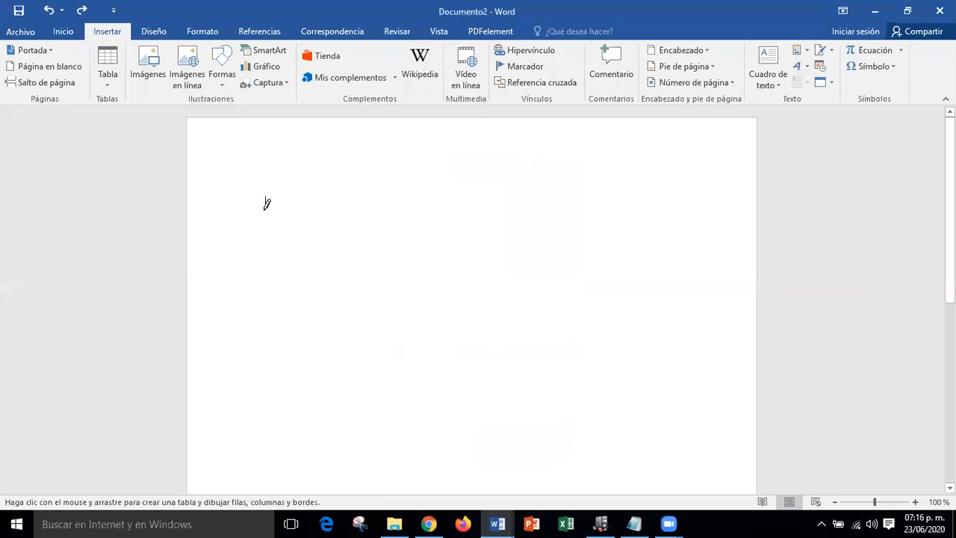
mouse_move(265, 233)
mouse_down()
mouse_move(511, 236)
mouse_move(704, 227)
mouse_move(698, 223)
mouse_up()
mouse_move(285, 244)
mouse_down()
mouse_move(352, 266)
mouse_move(601, 256)
mouse_up()
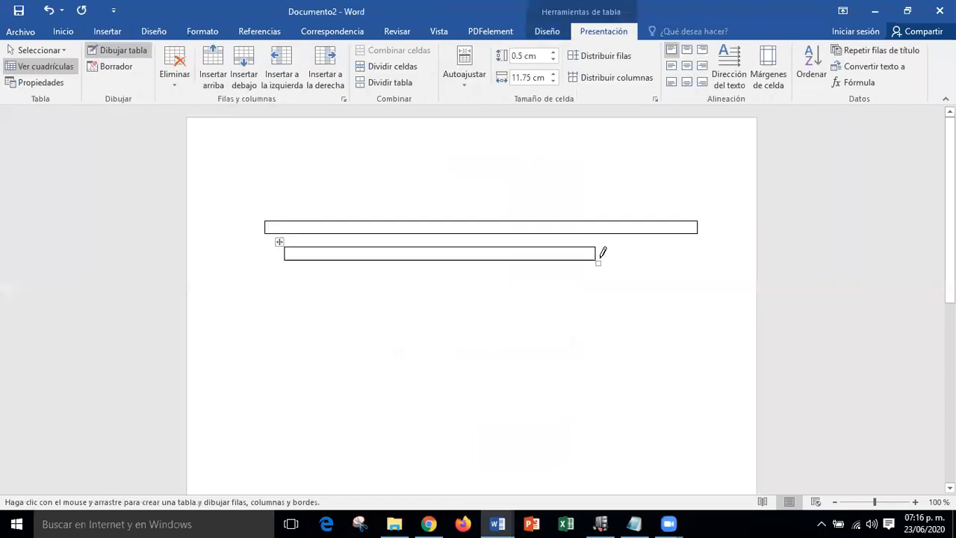
key(ctrl+z)
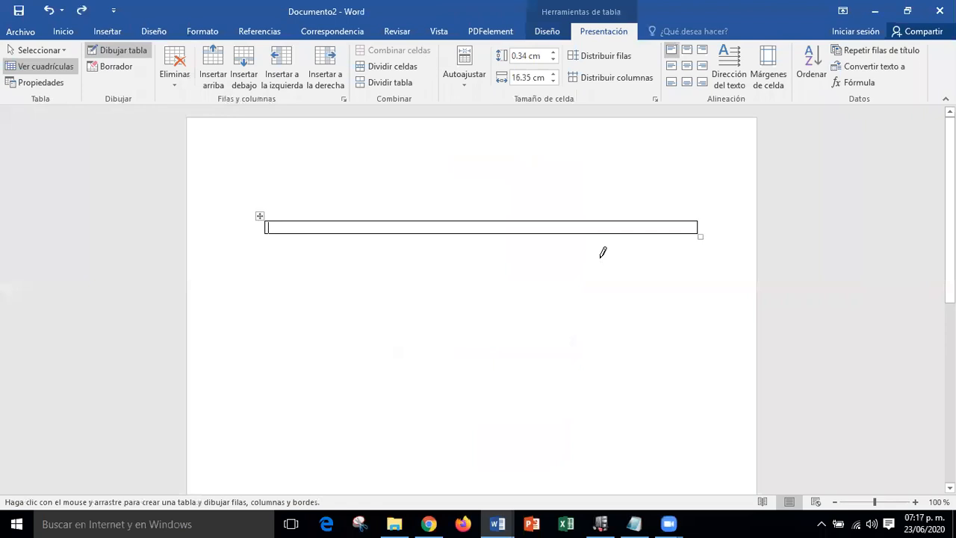
key(ctrl+z)
key(Escape)
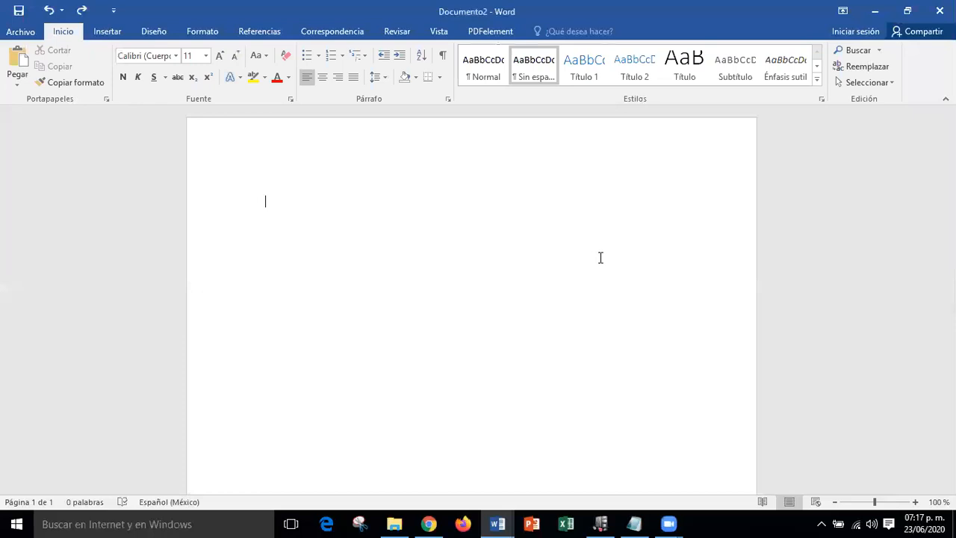
Step: Insert a table with 3 columns and 10 rows, using the Autoajustar al contenido option
click(97, 34)
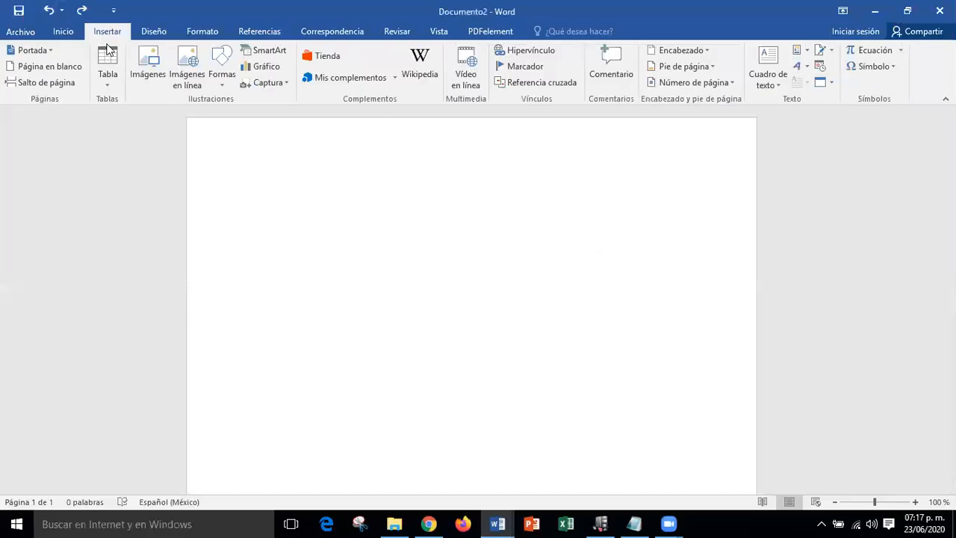
click(104, 74)
click(144, 225)
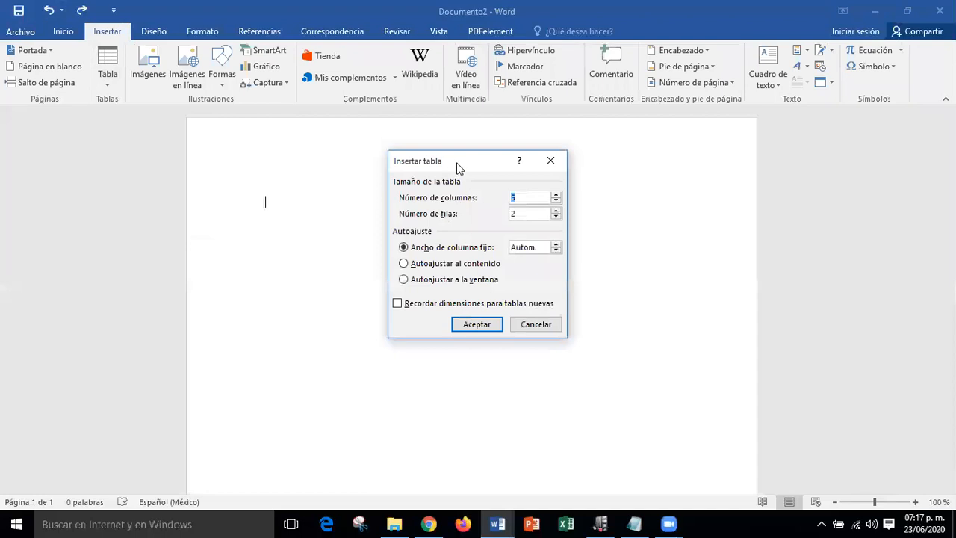
drag(456, 166, 490, 162)
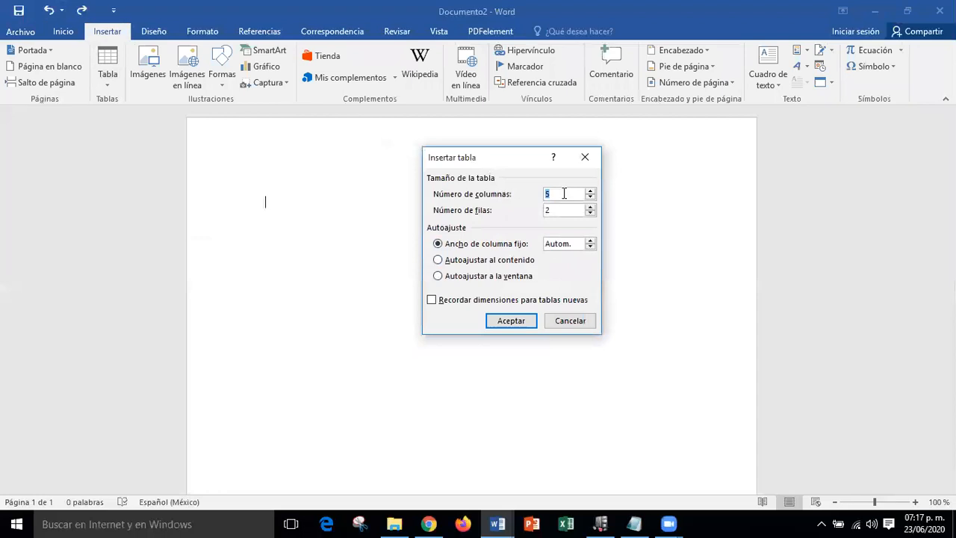
key(BackSpace)
text(3)
click(561, 210)
key(BackSpace)
text(10)
click(438, 260)
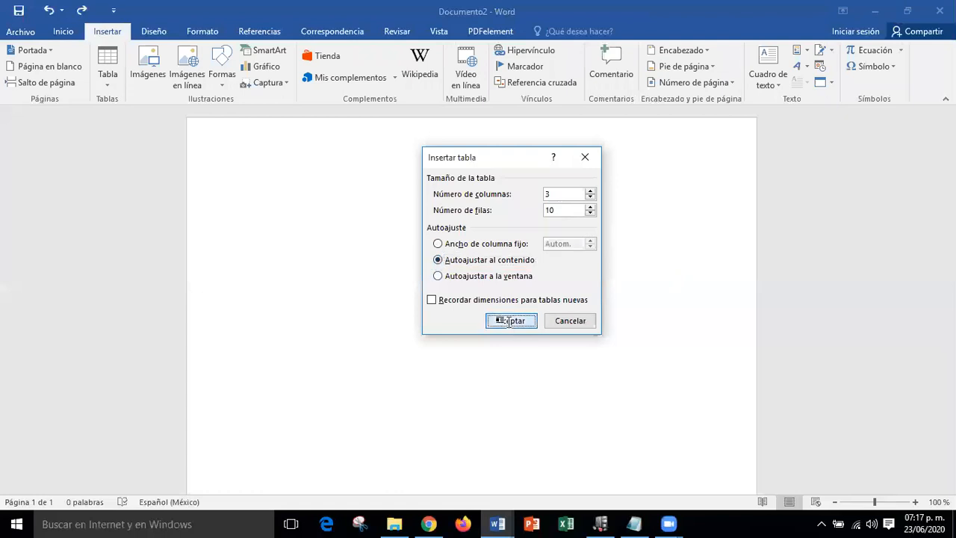
click(509, 321)
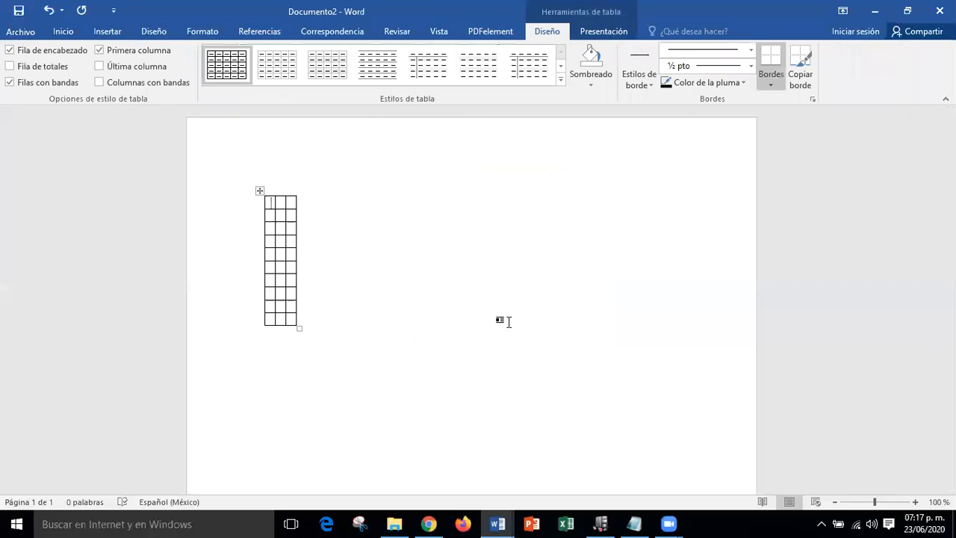
Step: Enter the heading NOMBRE COMPLETO in the first cell of the table's top row
text(NOMBRE)
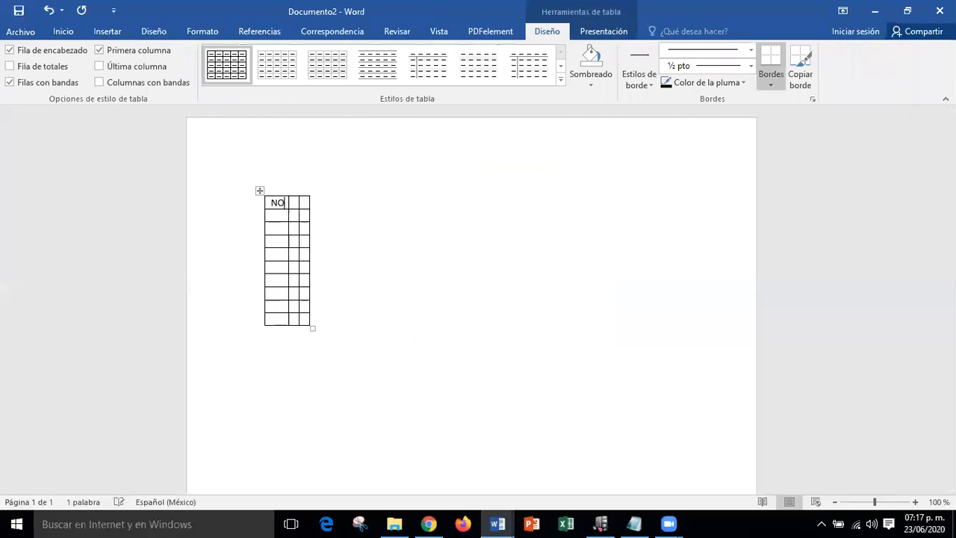
text(CO)
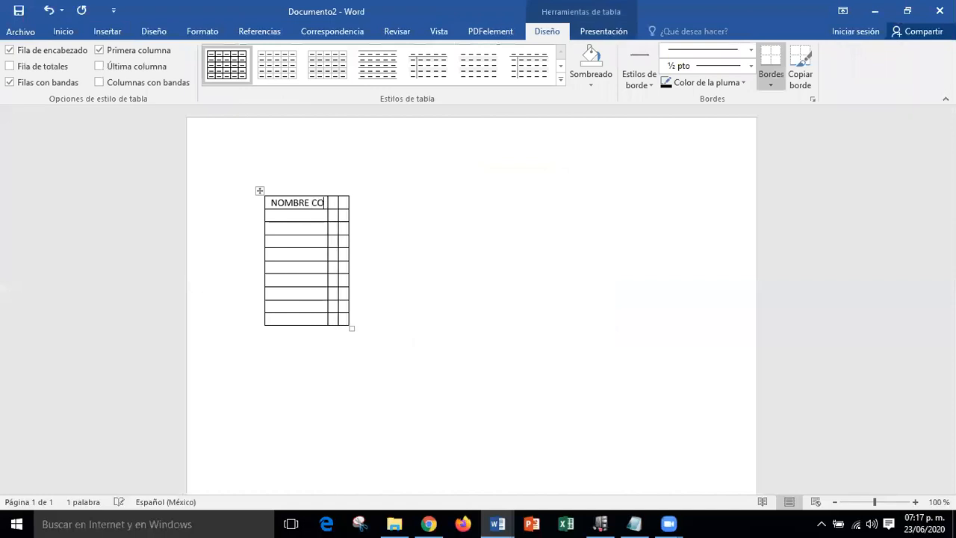
text(MPLERO DE)
key(BackSpace)
key(BackSpace)
key(BackSpace)
key(BackSpace)
key(BackSpace)
key(BackSpace)
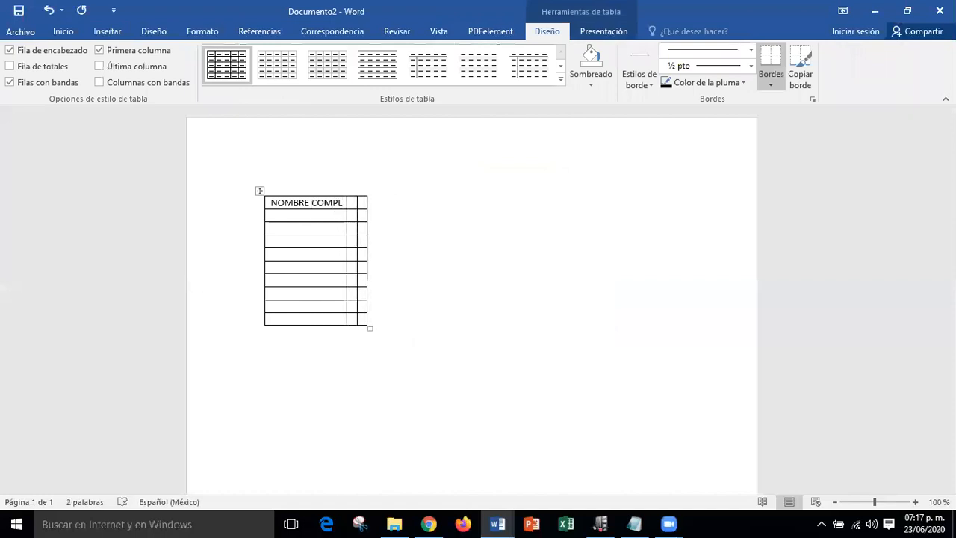
text(ETO)
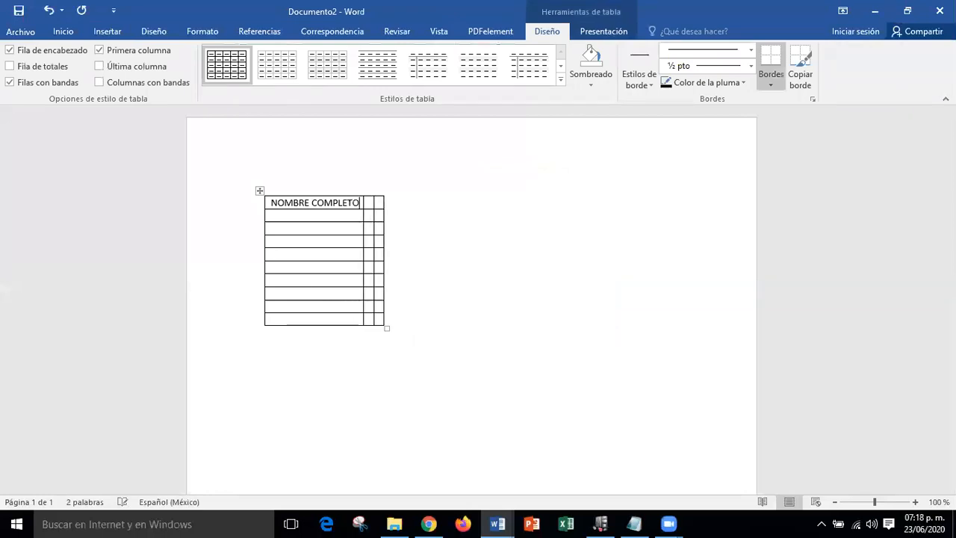
Step: Enter the headings APELLIDOS and DIRECCIÓN in the second and third cells of the table's top row
key(Tab)
text(APELLIDOS )
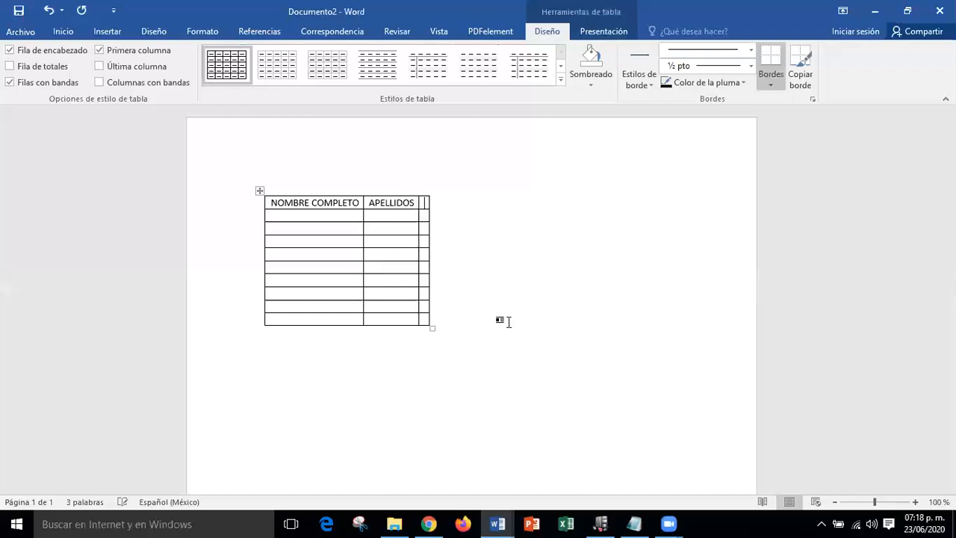
text(DIRECCI)
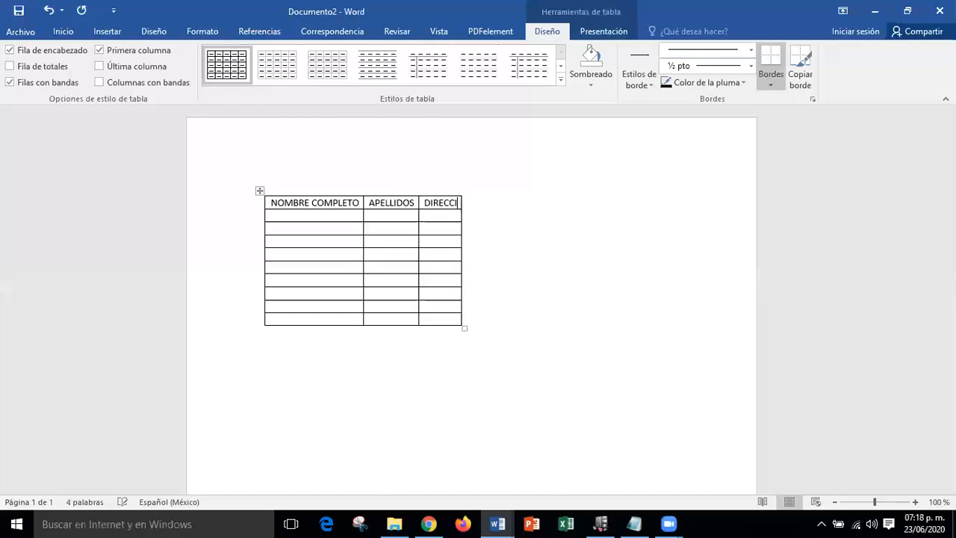
text(ÓN)
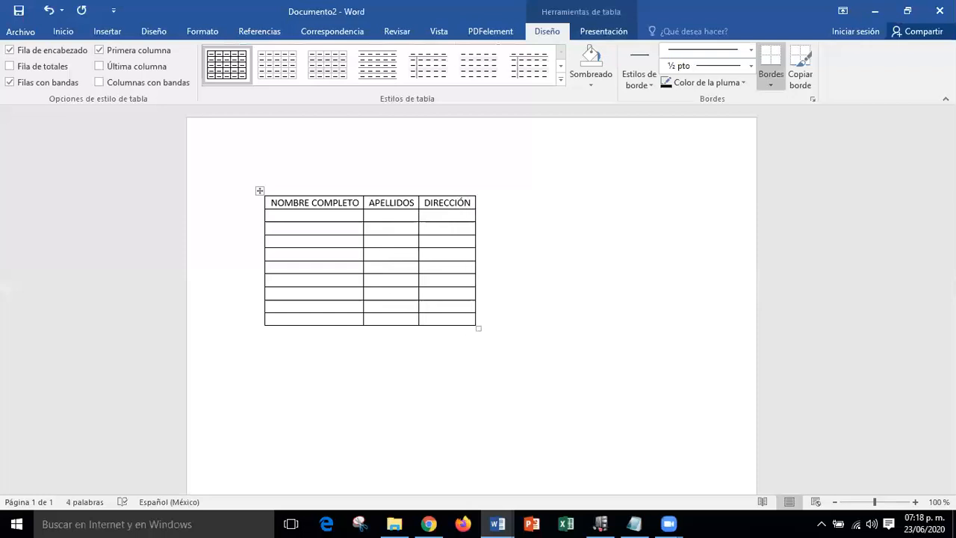
Step: Enter the person's first names under NOMBRE COMPLETO in the table's second row
click(313, 215)
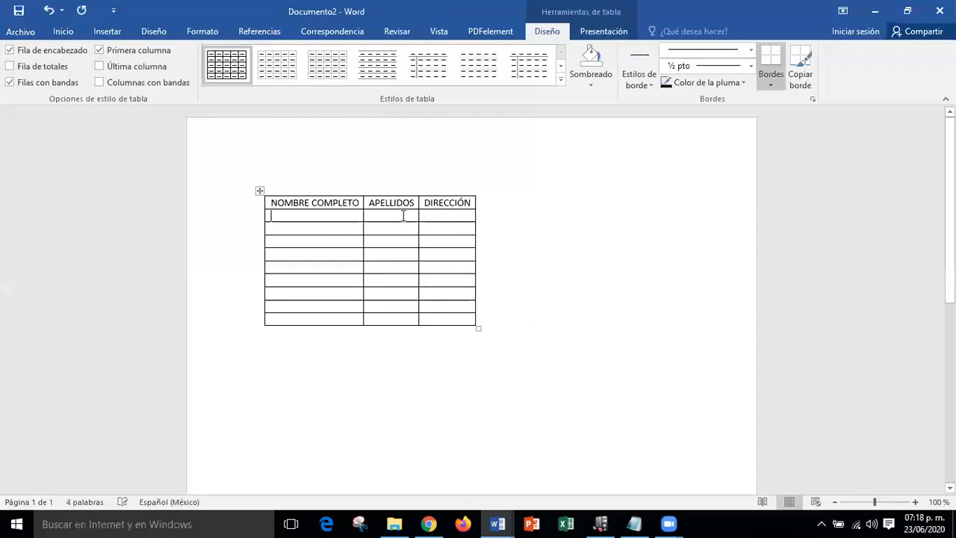
click(441, 215)
click(322, 216)
text(JUAN EDUARDO)
Step: Enter the person's two surnames under APELLIDOS in the second row, correcting the second surname's initial to a capital letter
click(372, 215)
text(PÉRES)
key(BackSpace)
key(BackSpace)
text(Z )
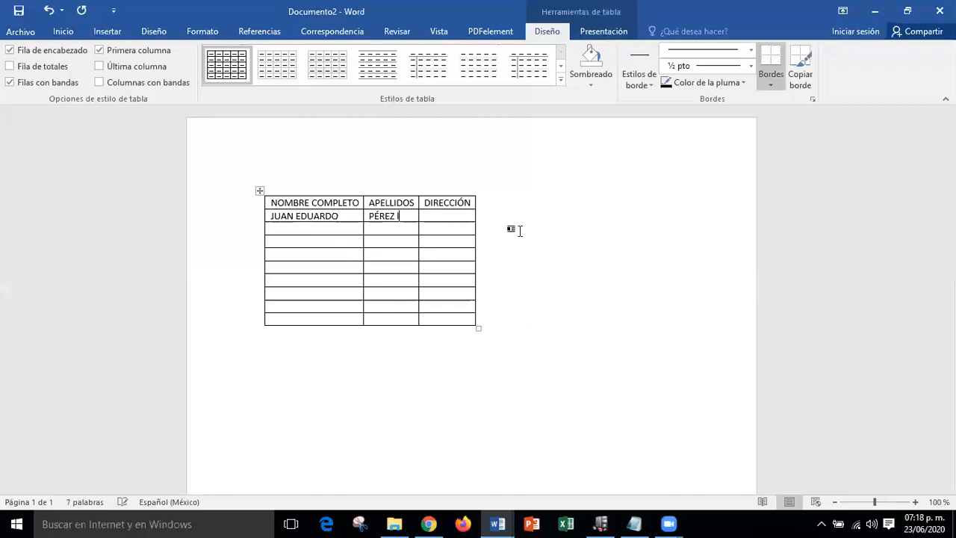
text(lÓPEZ)
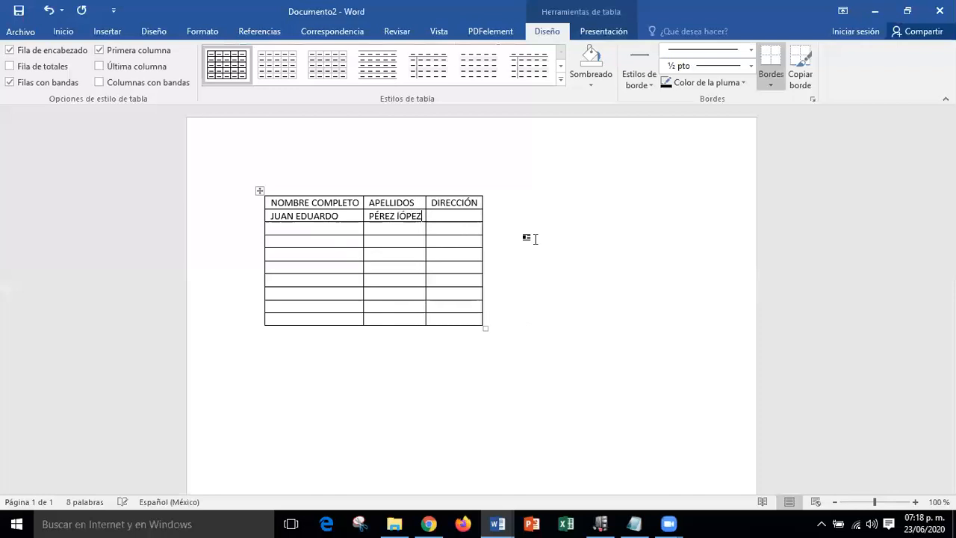
click(452, 220)
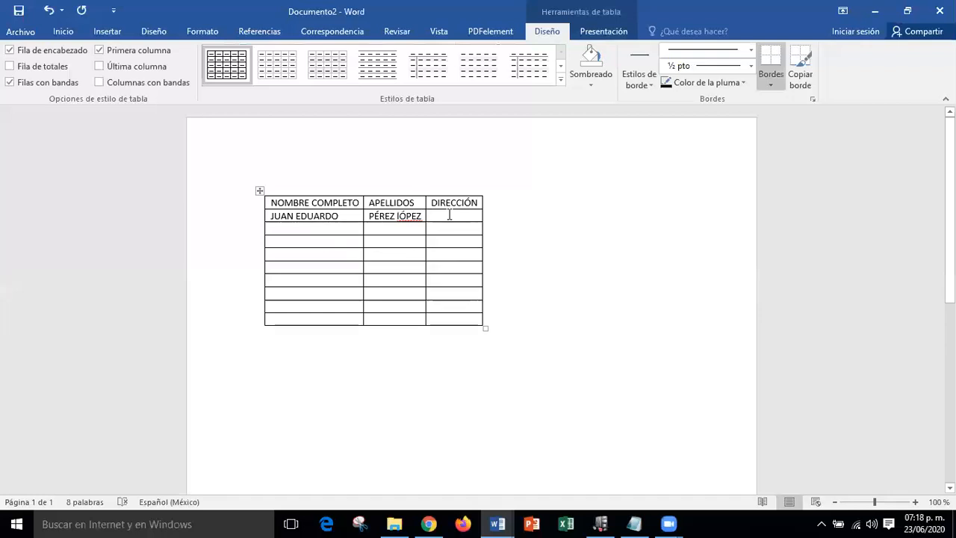
click(399, 216)
key(BackSpace)
text(L)
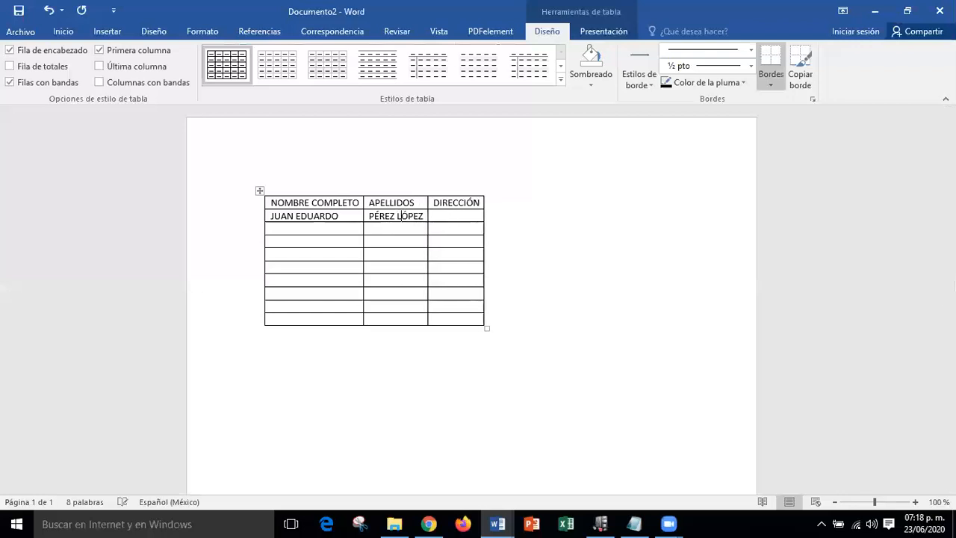
Step: Enter the person's street address under DIRECCIÓN in the table's second row
click(438, 216)
text(CALLE CUAU)
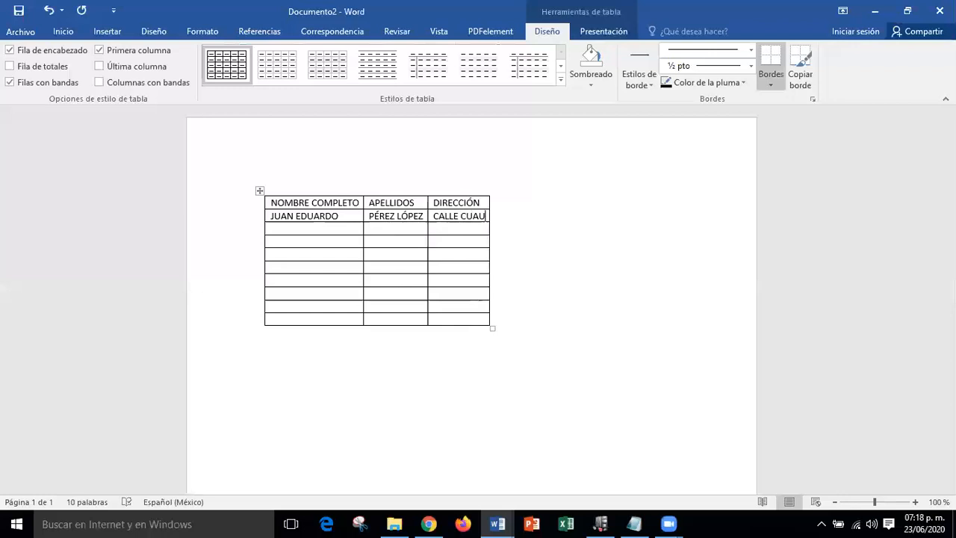
text(HTÉ)
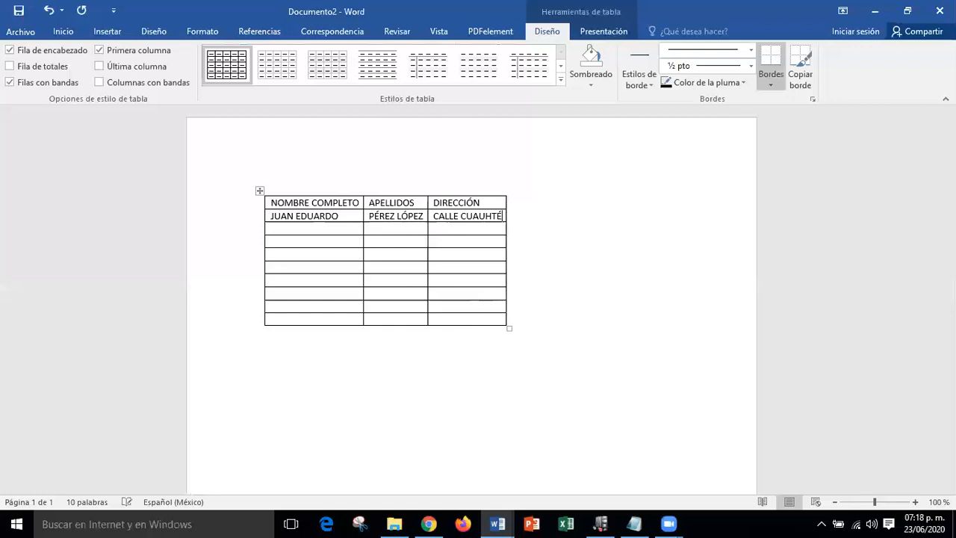
text(MOC)
text( N)
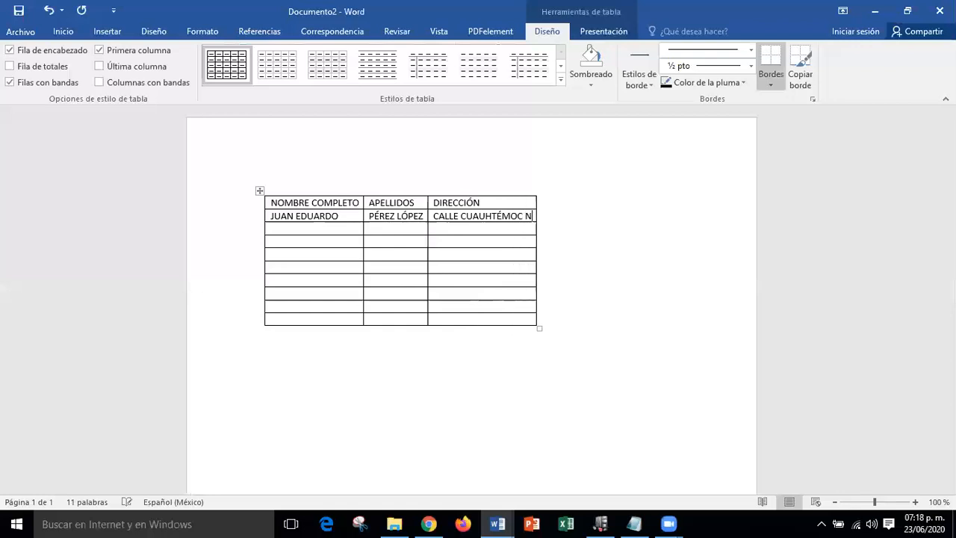
text(ÚMRO 33)
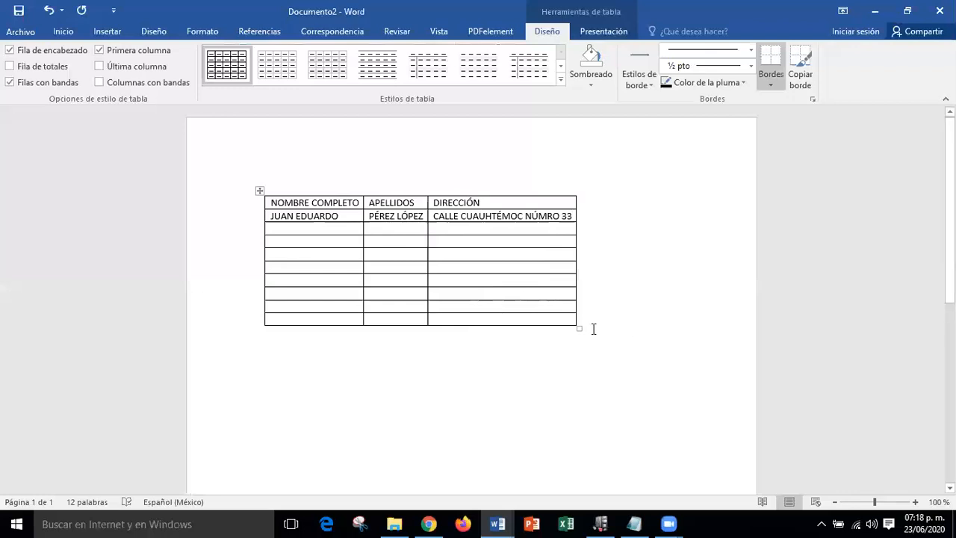
Step: Fill the third row's DIRECCIÓN cell with a long run of P letters, and add four line breaks after the first names above
click(457, 225)
text(PPPPPPPPPPPPPPPPPPPPPPPPPPPPPPPPP)
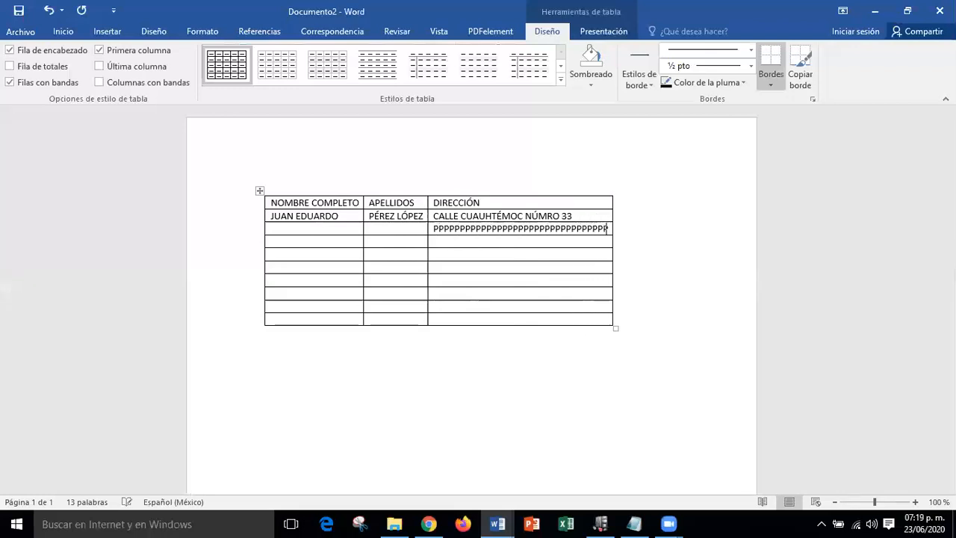
click(347, 215)
key(Return)
key(Return)
key(Return)
key(Return)
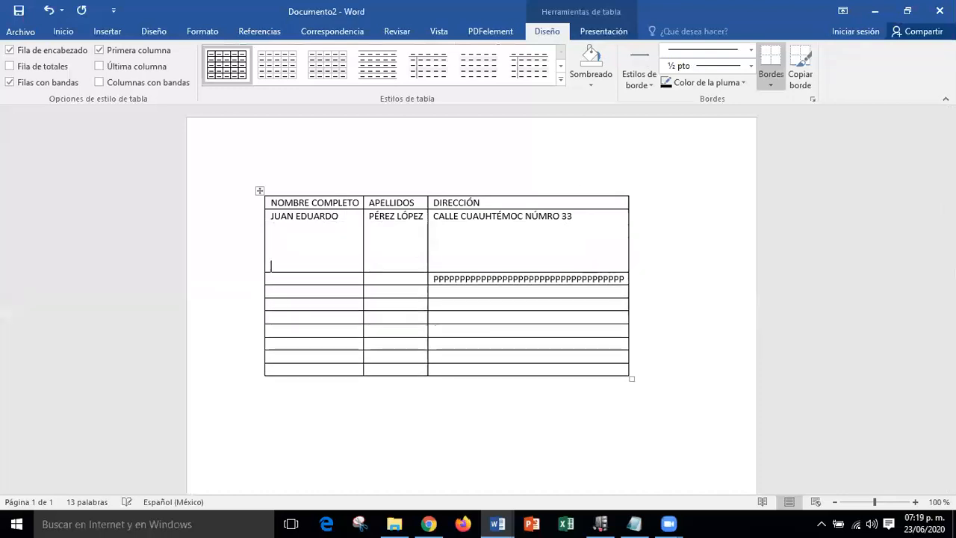
Step: Undo all the table entries and the table insertion, back to a blank page
key(ctrl+z)
key(ctrl+z)
key(ctrl+z)
key(ctrl+z)
key(ctrl+z)
key(ctrl+z)
key(ctrl+z)
key(ctrl+z)
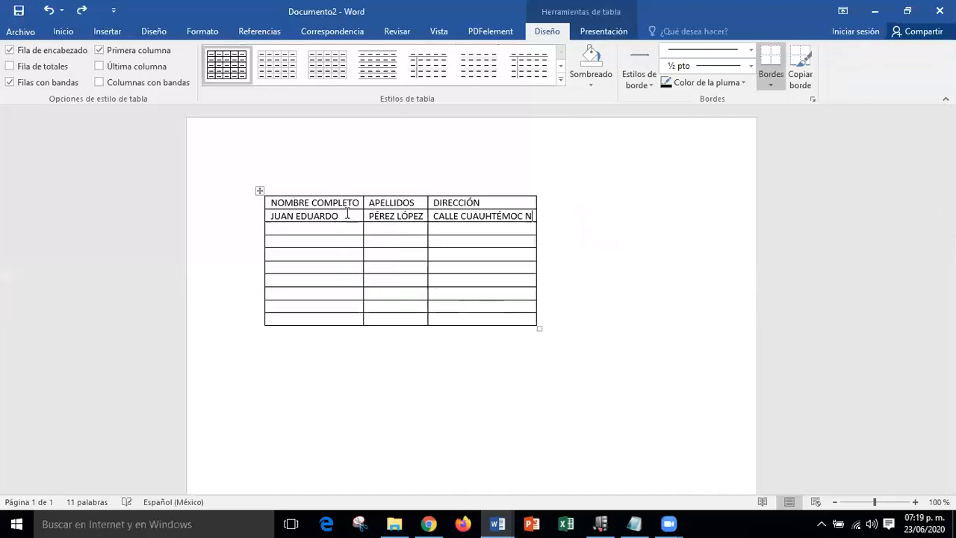
key(ctrl+z)
key(ctrl+z)
key(ctrl+z)
key(ctrl+z)
key(ctrl+z)
key(ctrl+z)
key(ctrl+z)
key(ctrl+z)
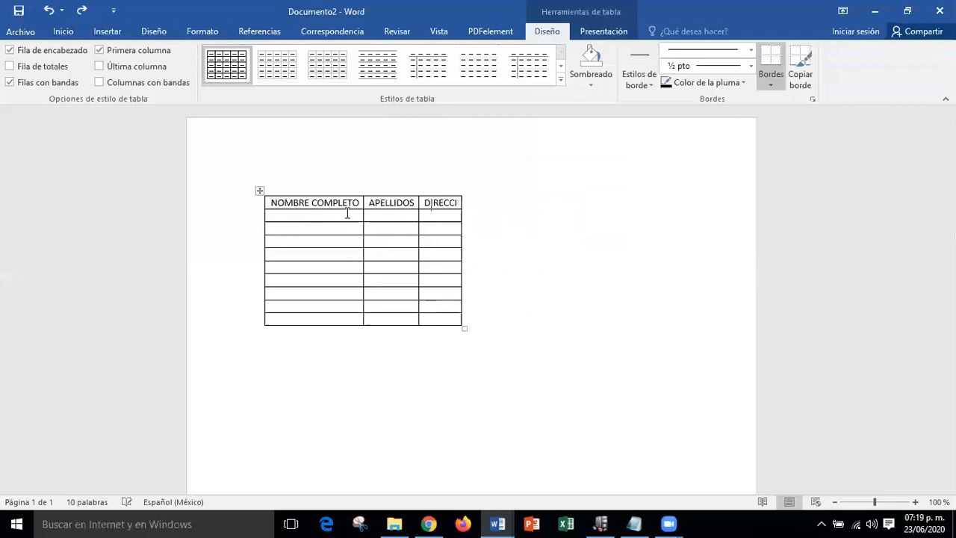
key(Return)
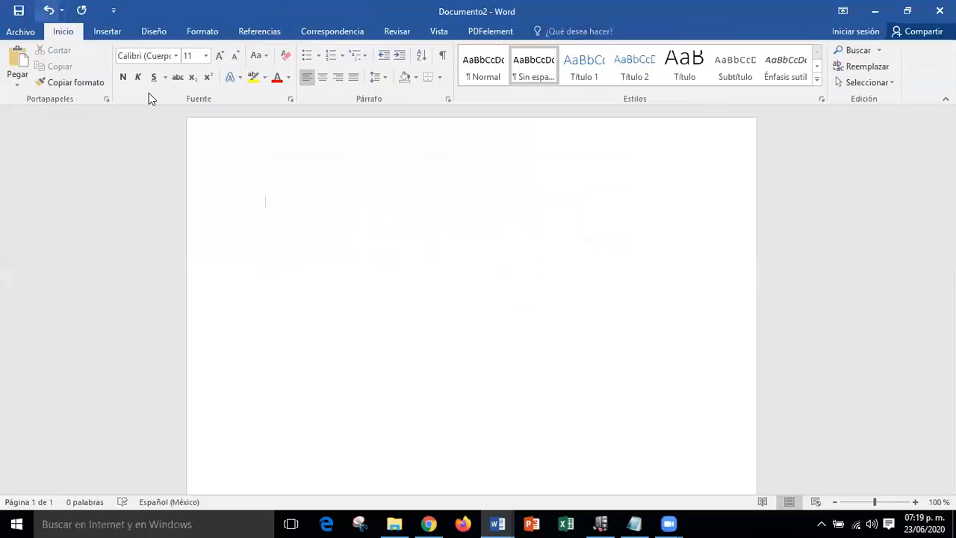
Step: Insert a table with 1 column and 1 row, and enter a placeholder X in its cell
click(120, 33)
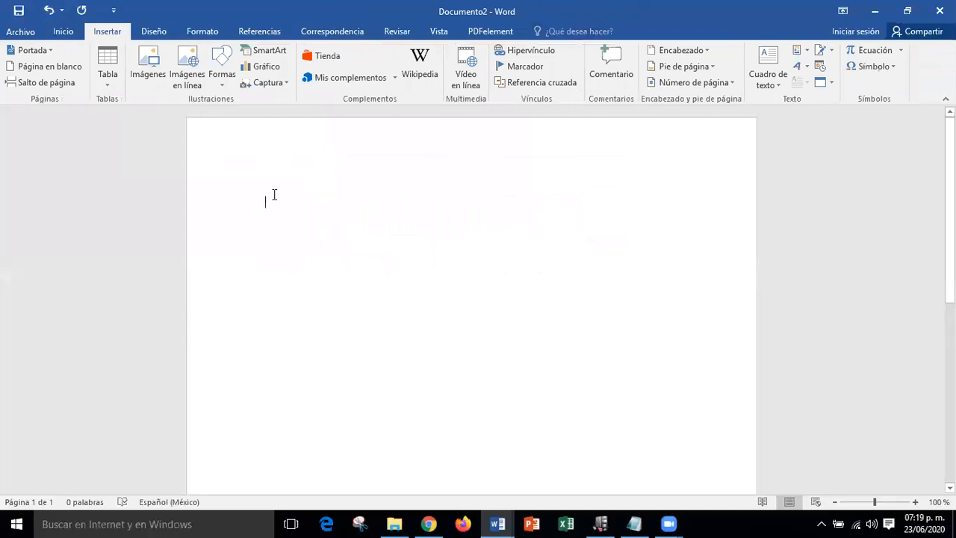
click(110, 83)
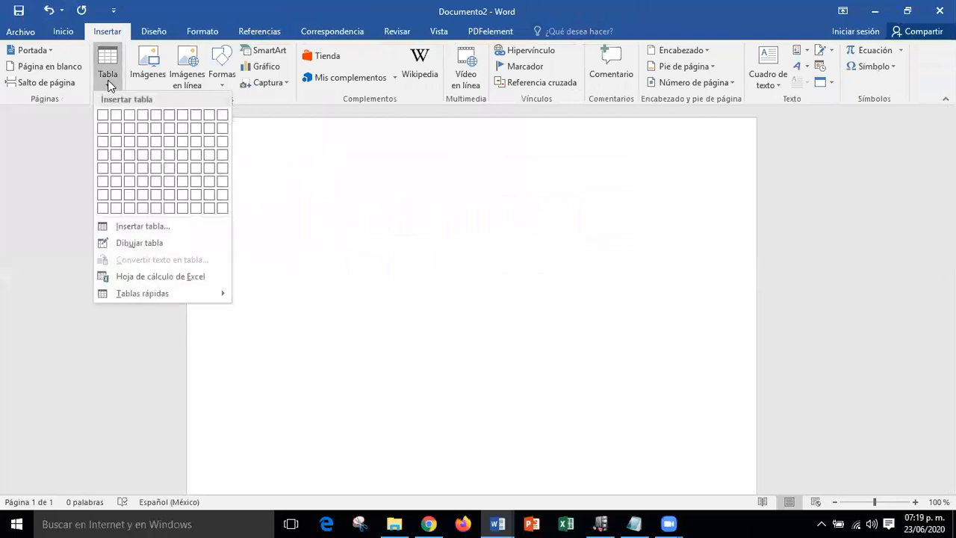
click(131, 224)
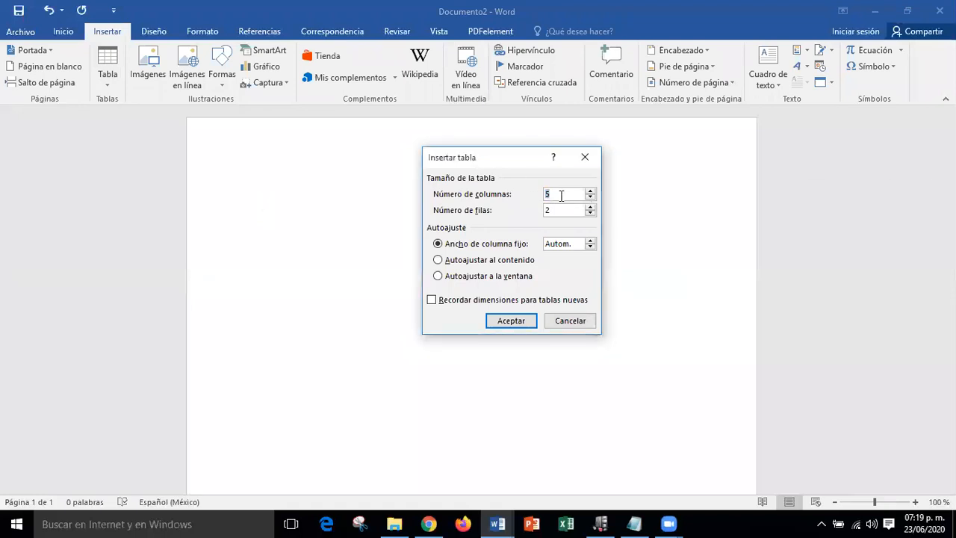
text(1)
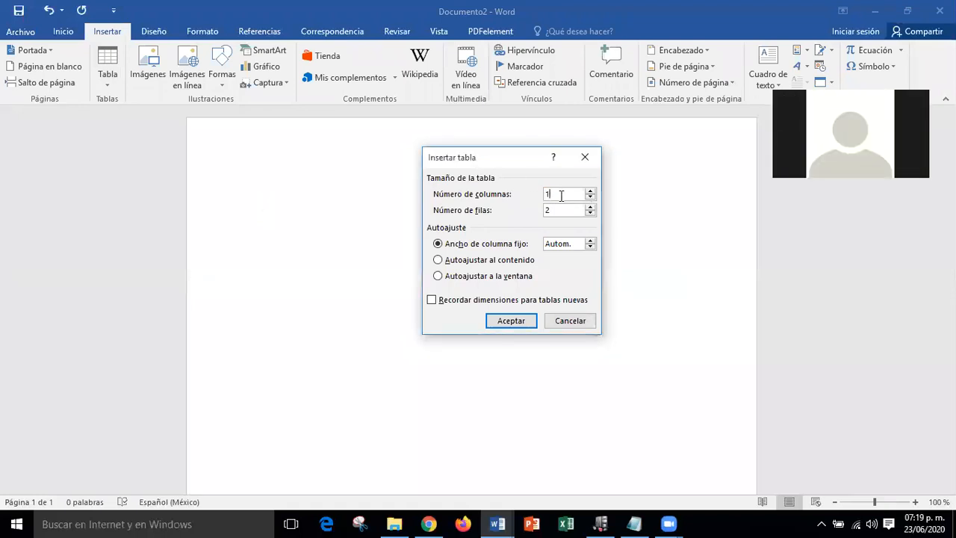
key(Tab)
key(BackSpace)
text(1)
click(530, 323)
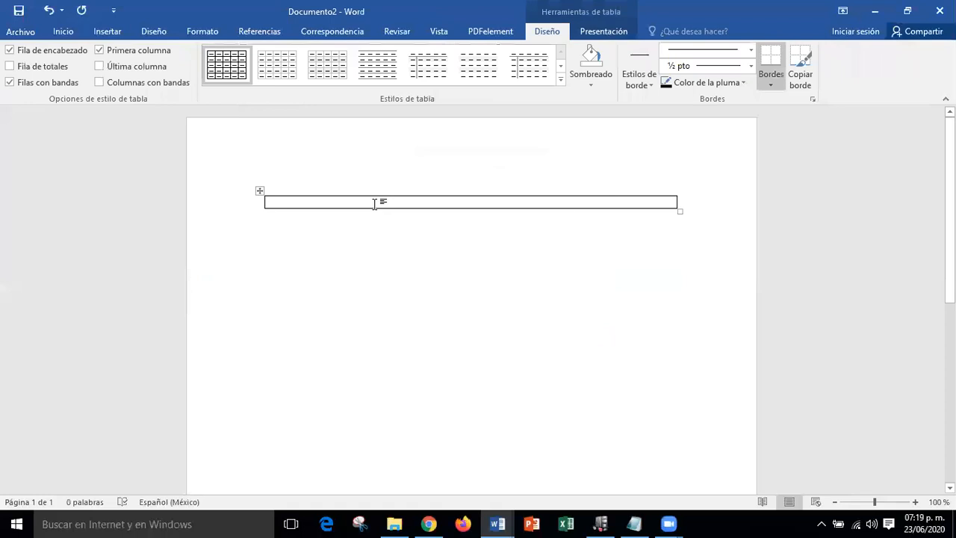
text(x)
click(273, 214)
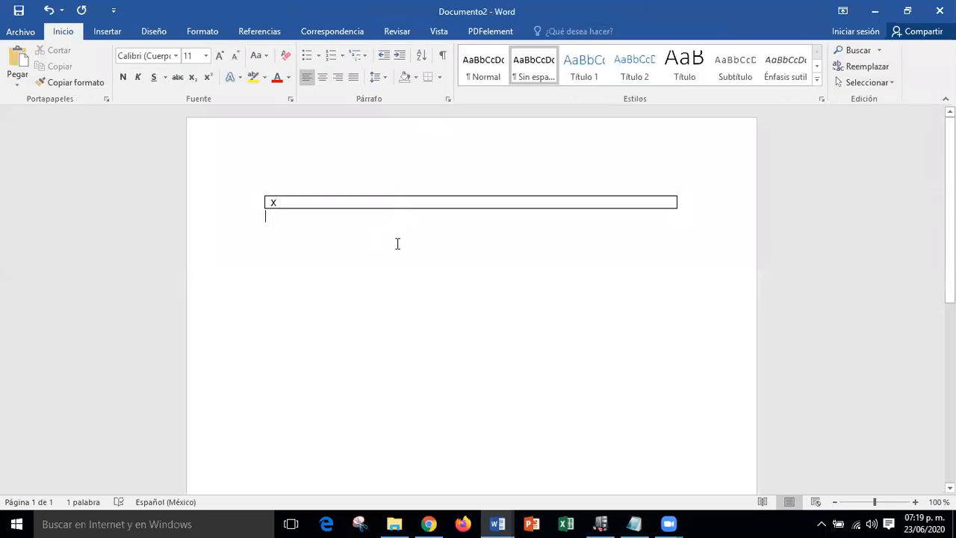
Step: Insert a table with 3 columns and 8 rows directly beneath the single-cell table
click(108, 36)
click(106, 79)
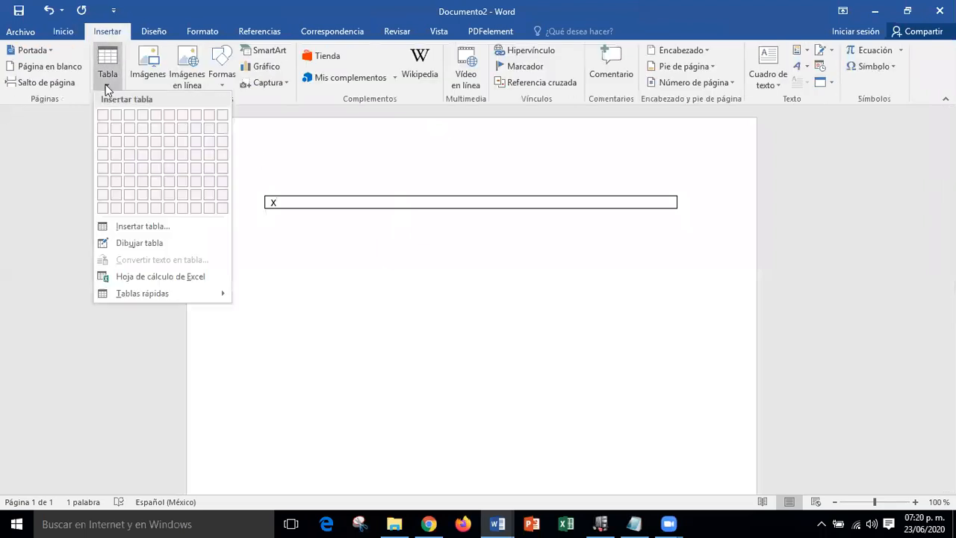
click(142, 226)
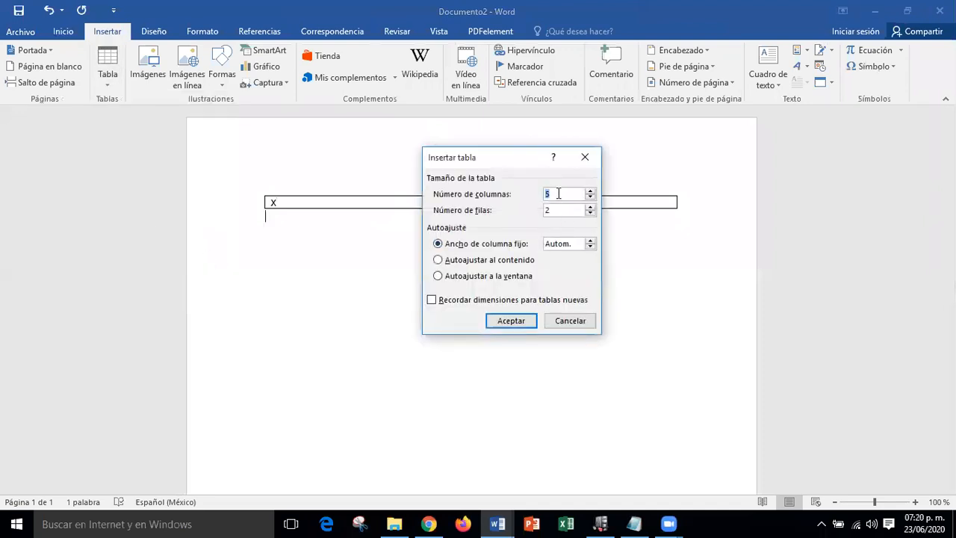
key(BackSpace)
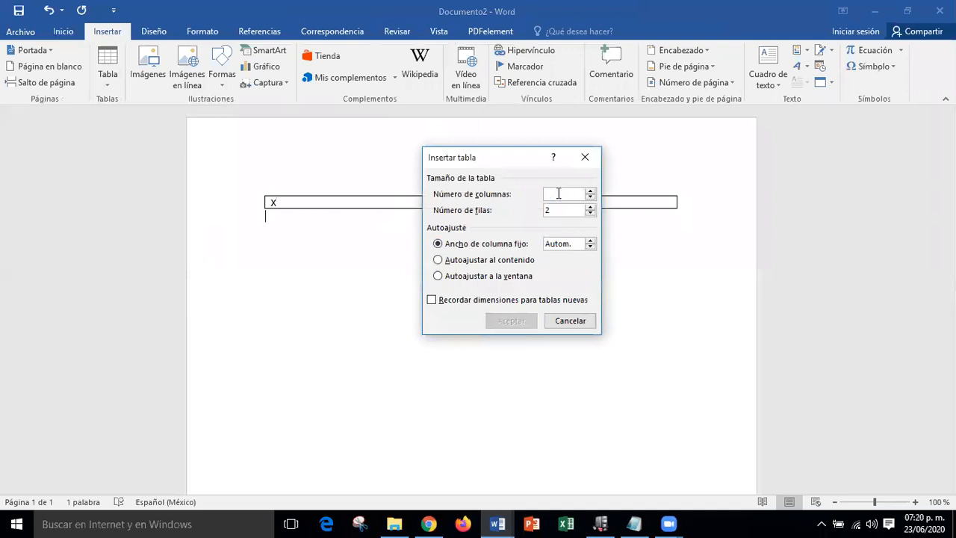
text(3)
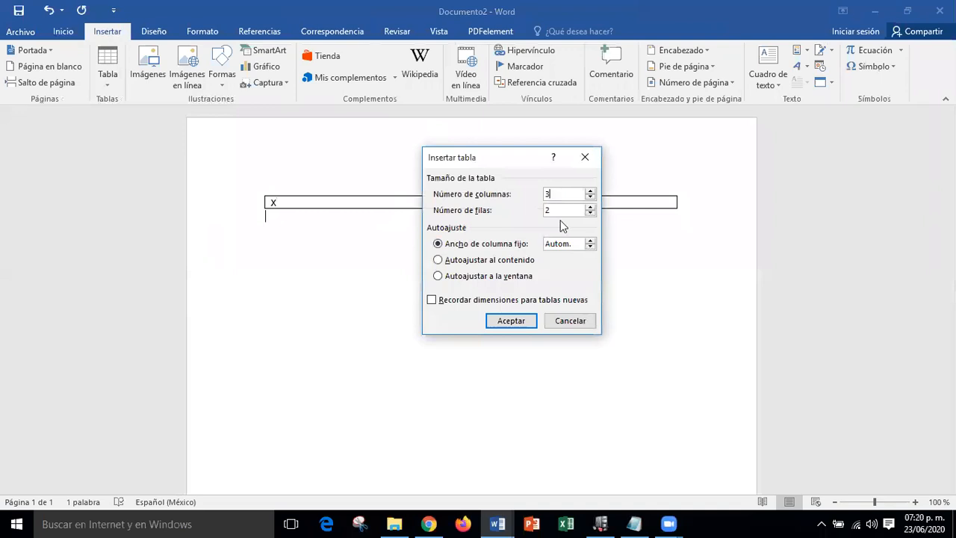
click(559, 210)
key(BackSpace)
text(8)
click(512, 321)
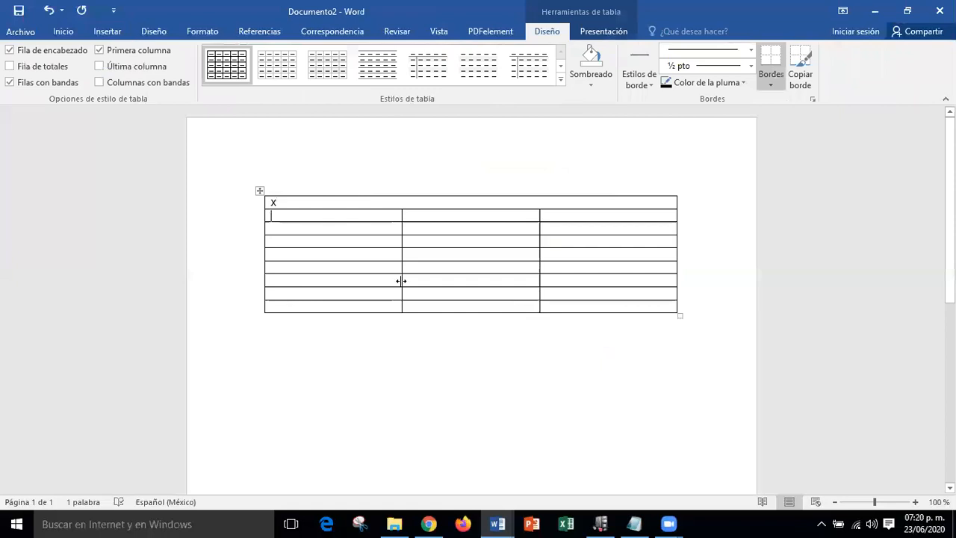
Step: Replace the placeholder X in the table's full-width top row with the centred text TÍTULO
click(402, 202)
key(BackSpace)
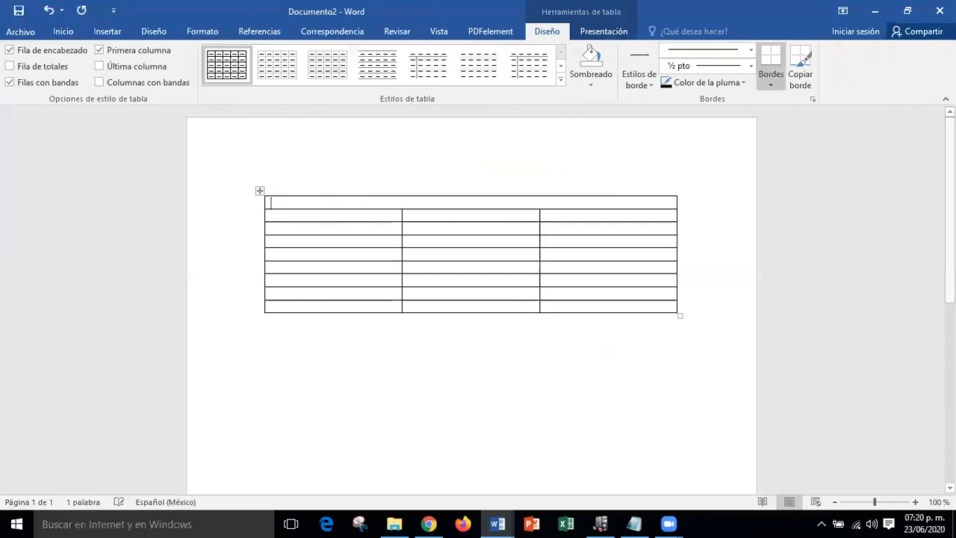
click(21, 33)
key(Escape)
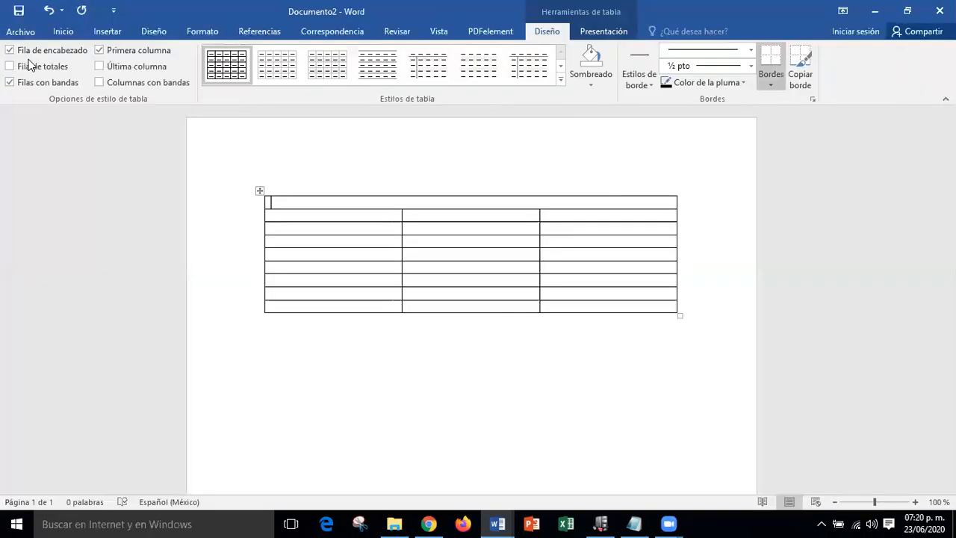
click(55, 29)
click(321, 80)
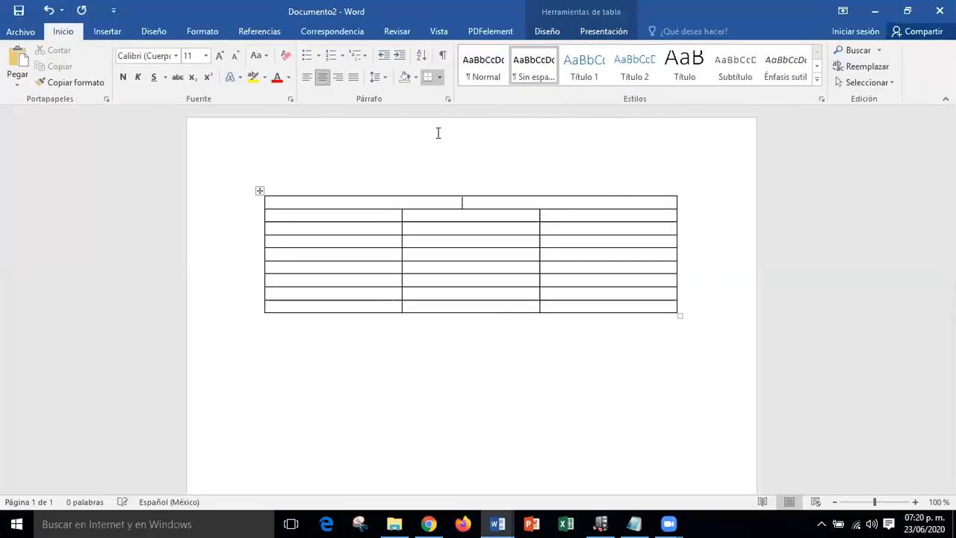
text(TÍTULO)
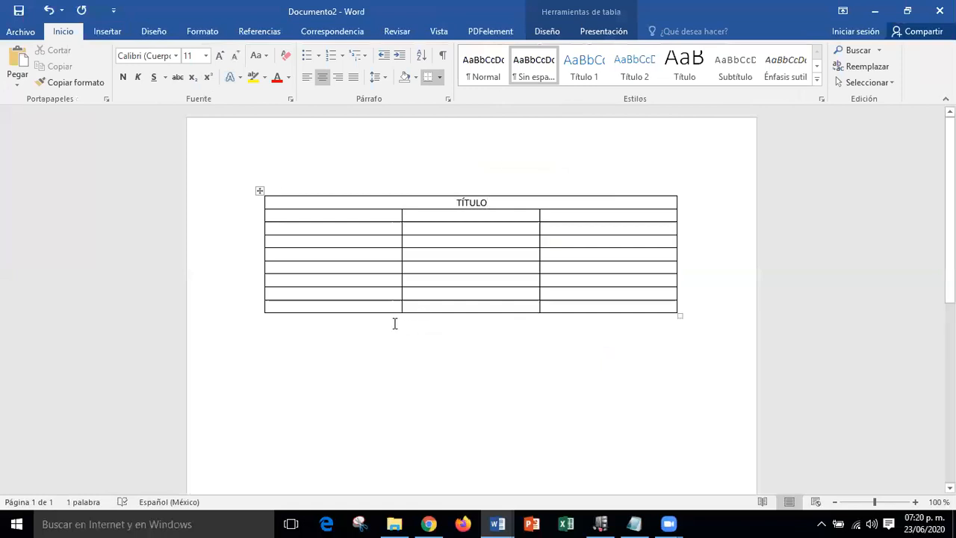
Step: Insert a table with 1 column and 1 row directly beneath the existing table
click(353, 320)
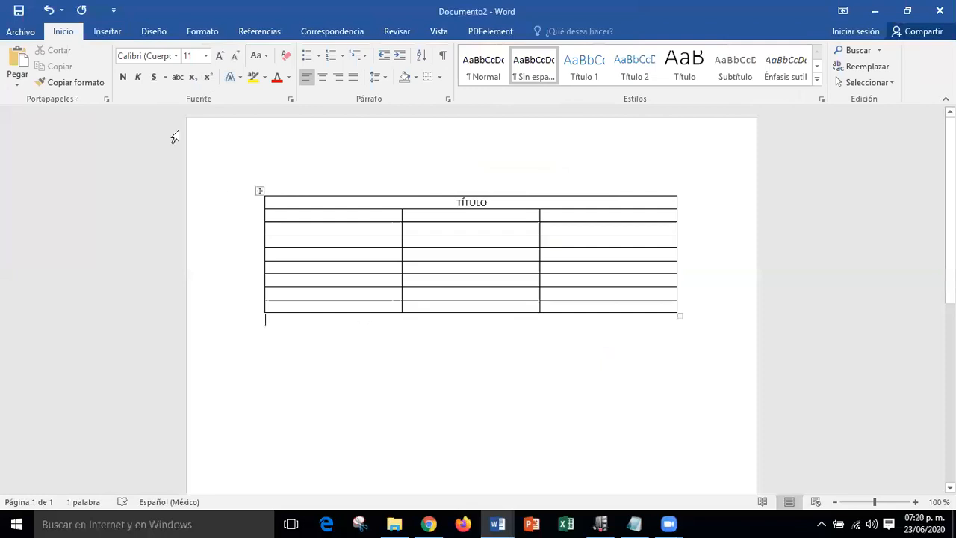
click(112, 31)
click(108, 68)
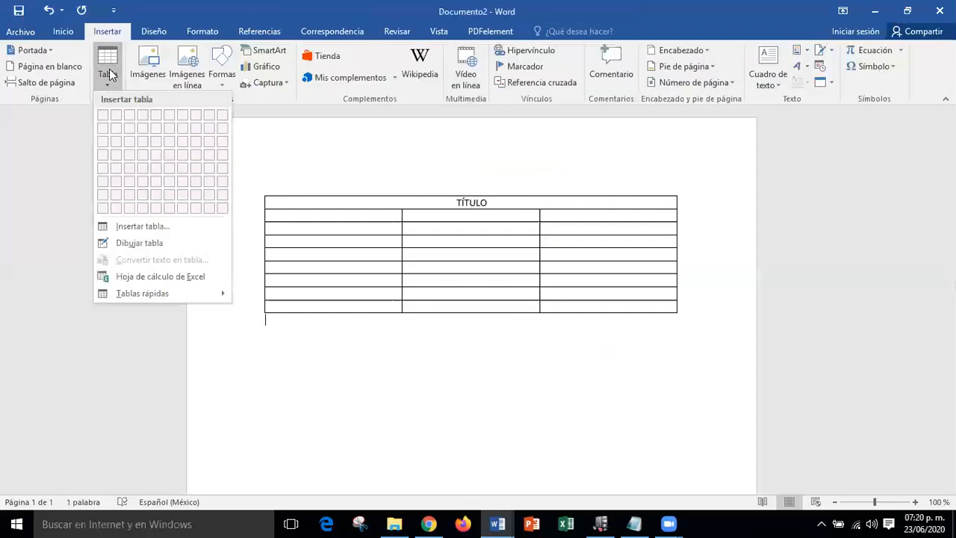
click(134, 225)
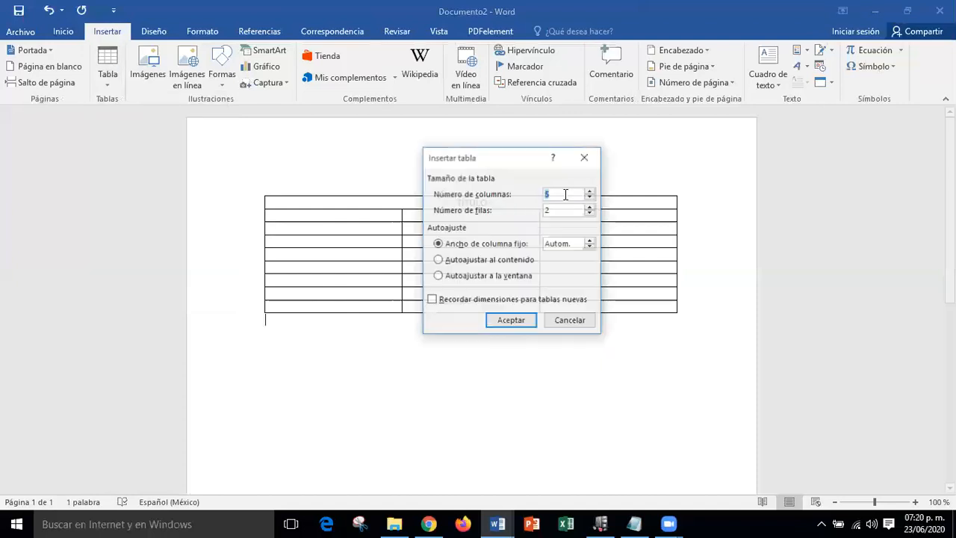
text(1)
key(Tab)
text(1)
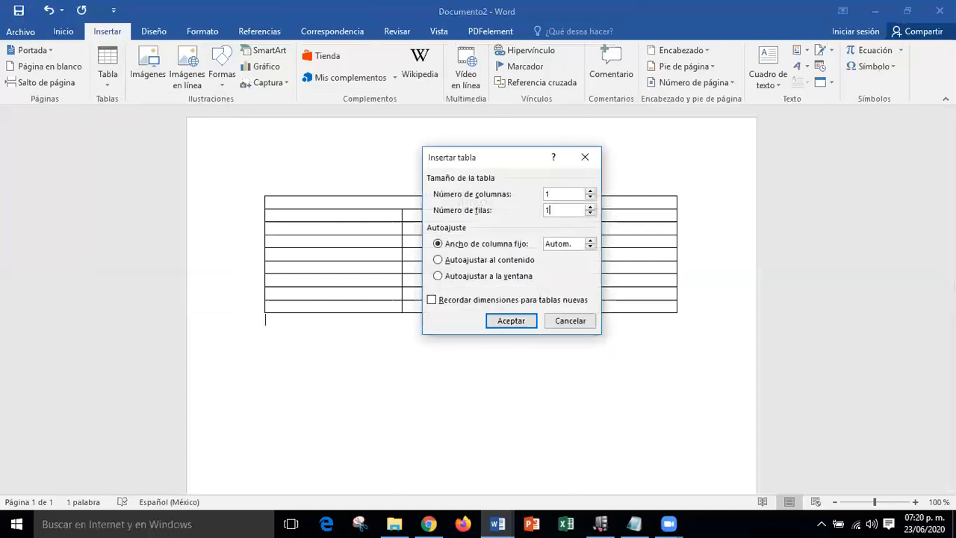
click(523, 321)
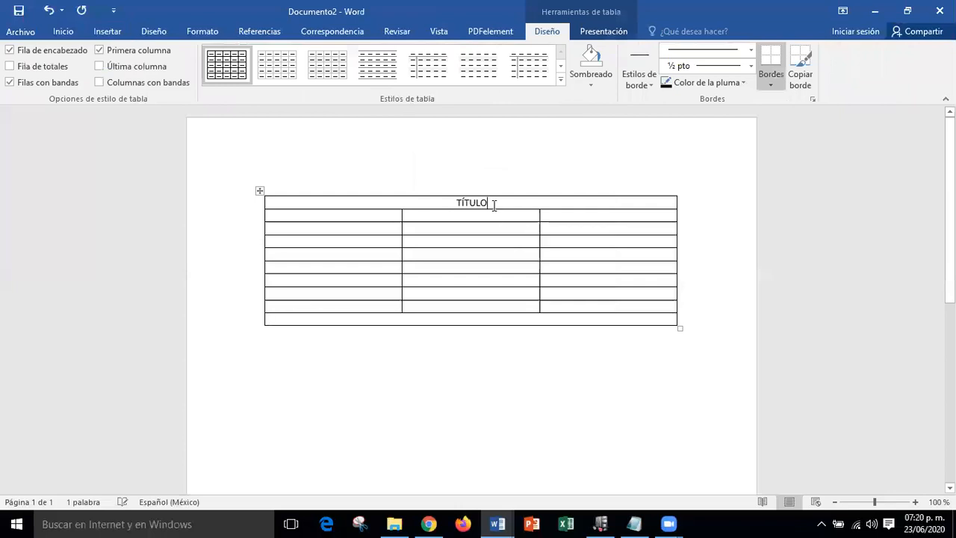
Step: Make the TÍTULO row and the full-width last row of the table taller by adding an empty line to each
key(Return)
click(432, 332)
key(Return)
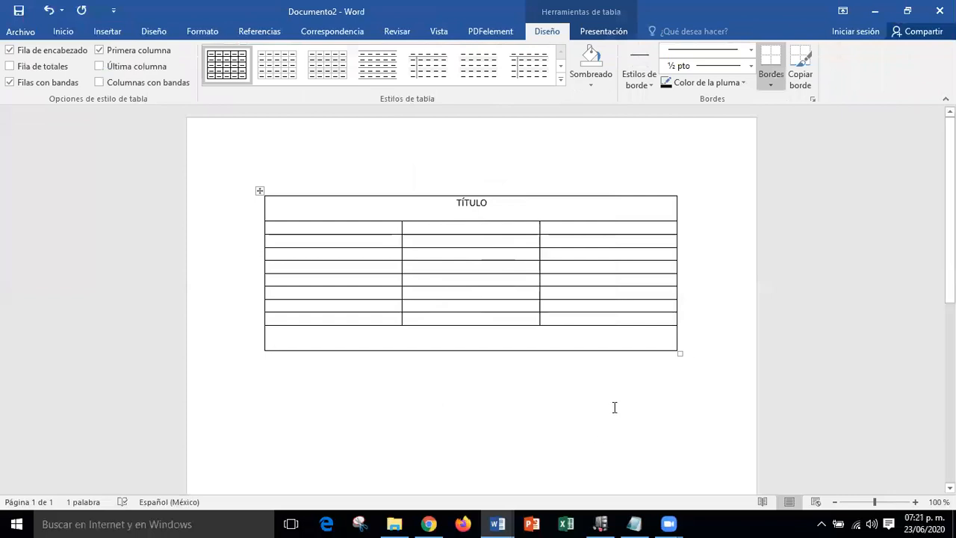
Step: Examine the table design and layout tools with the cursor placed inside and outside the table
click(592, 33)
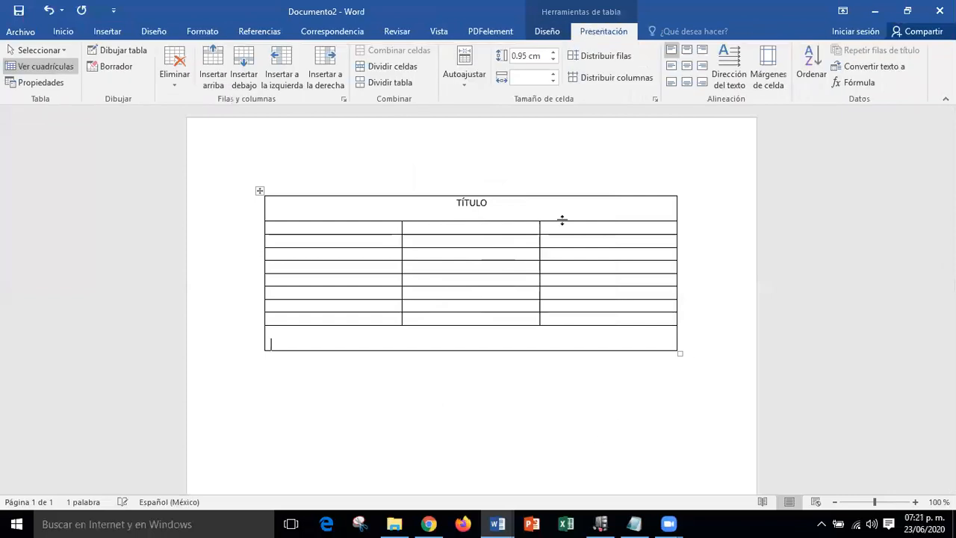
click(562, 402)
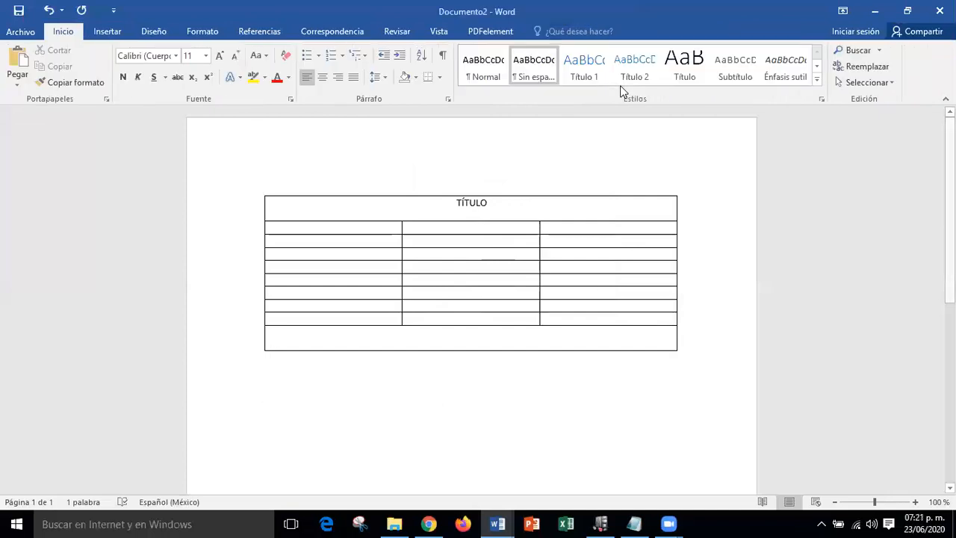
click(479, 245)
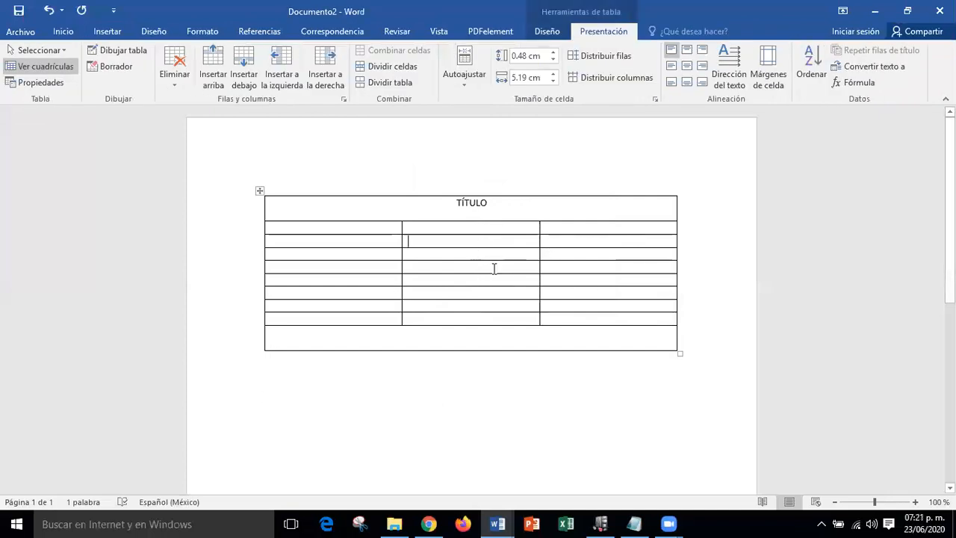
click(444, 200)
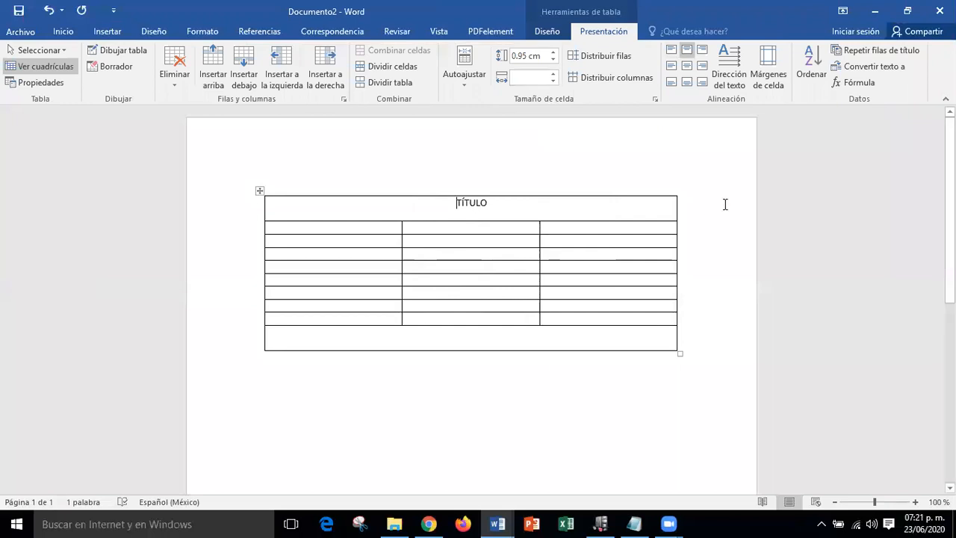
click(800, 227)
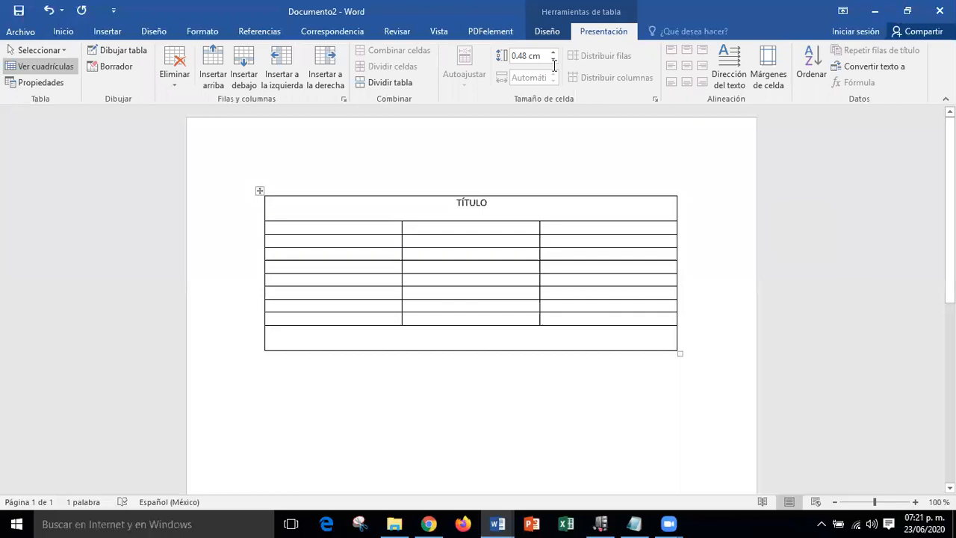
click(539, 33)
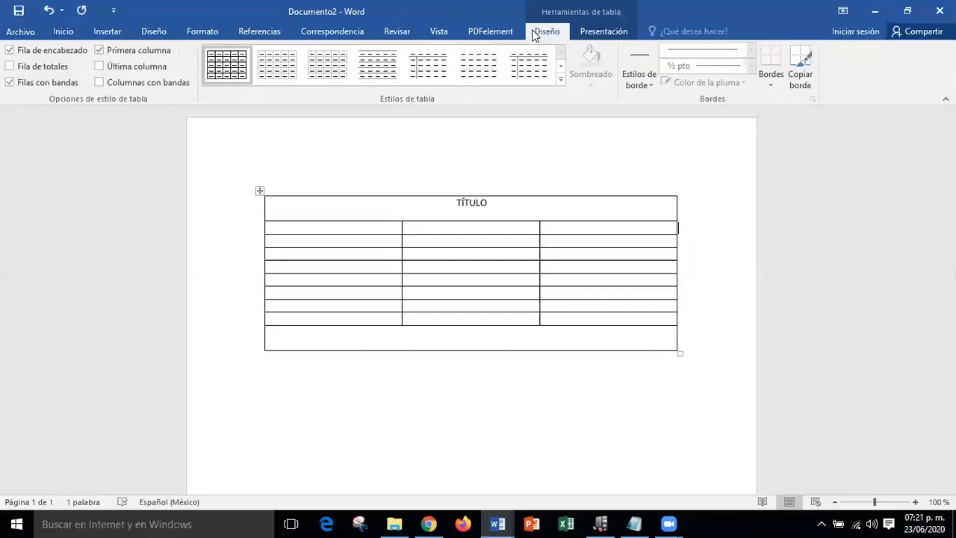
click(602, 33)
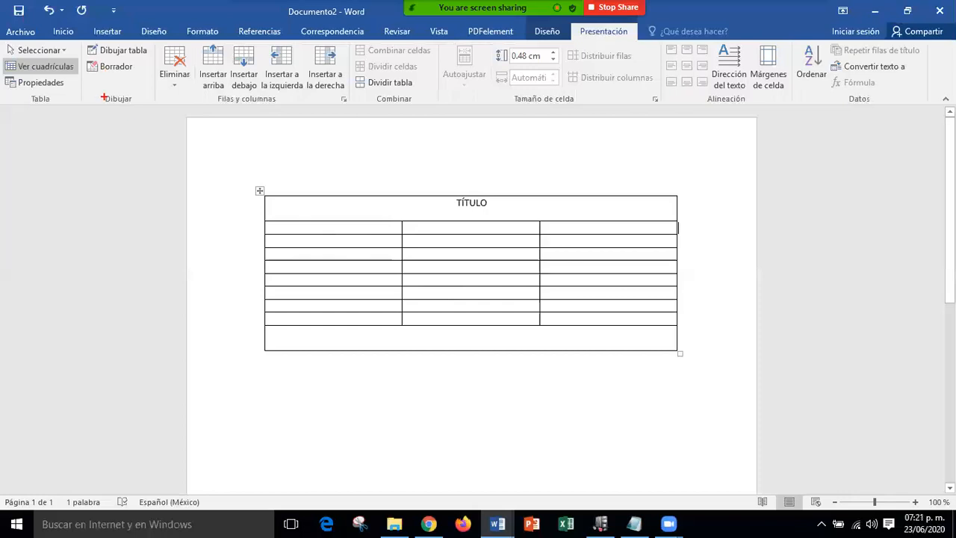
Step: Mark the Dibujar group label and the Borrador tool with red screen annotations, and clear the annotations
drag(101, 93, 133, 109)
drag(85, 57, 141, 77)
drag(153, 112, 134, 71)
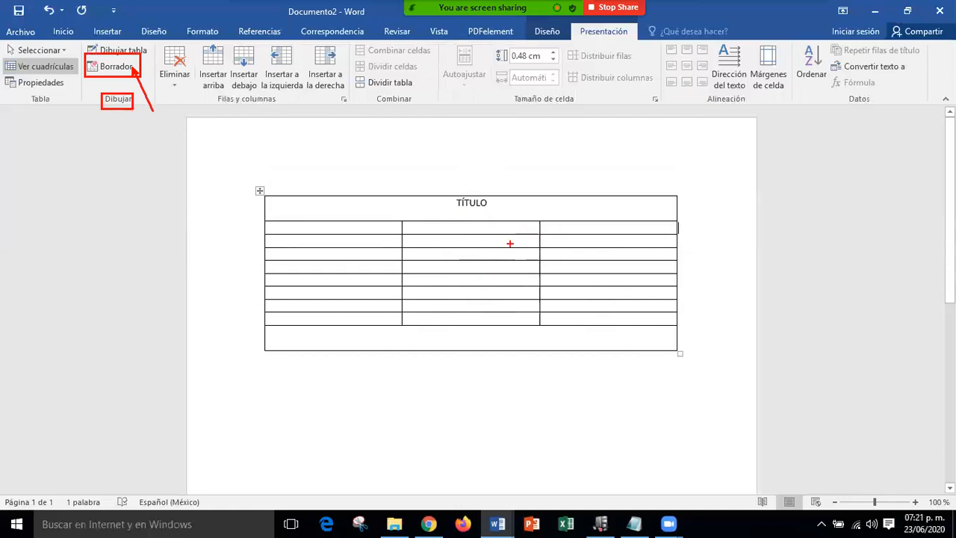
click(331, 100)
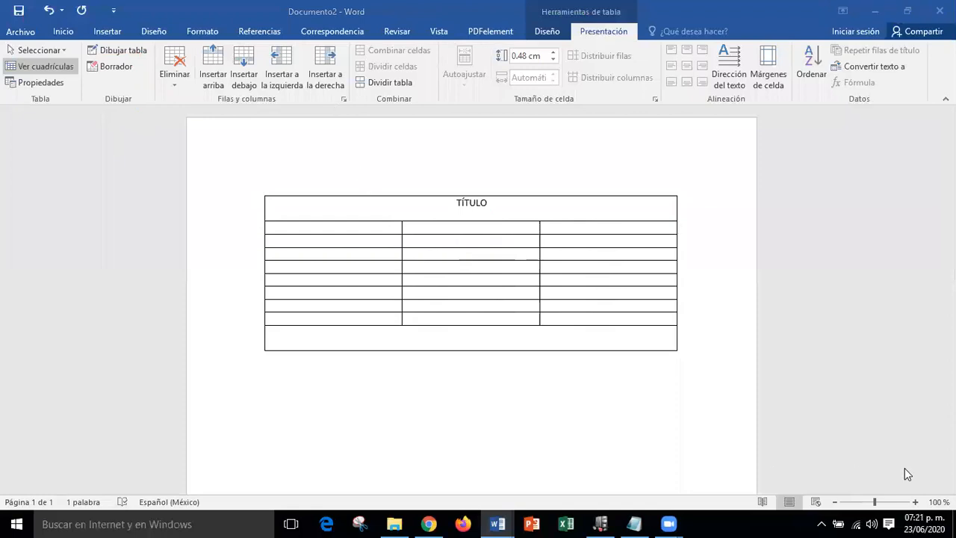
Step: Erase the cell borders in the two rows beneath TÍTULO to merge them into one full-width row
click(917, 505)
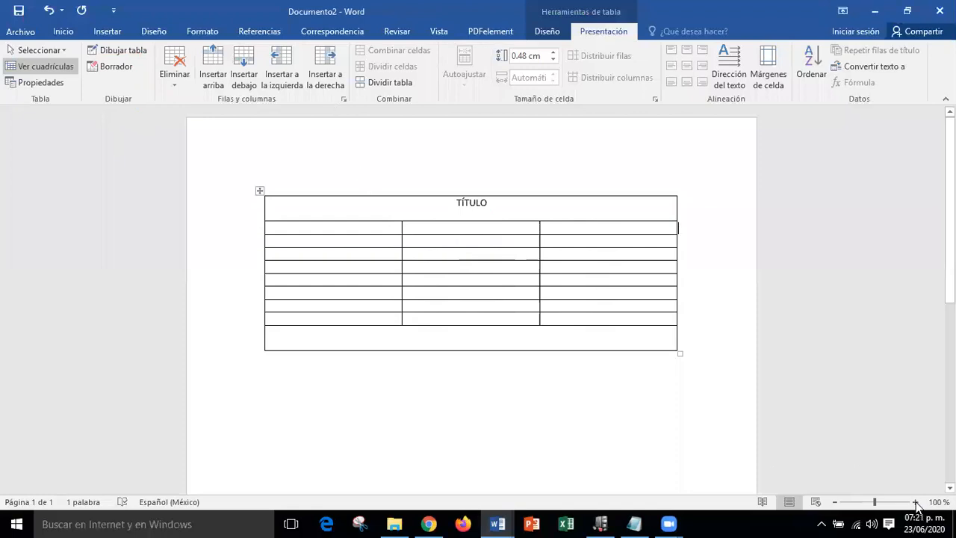
click(916, 502)
click(916, 502)
click(915, 502)
click(110, 68)
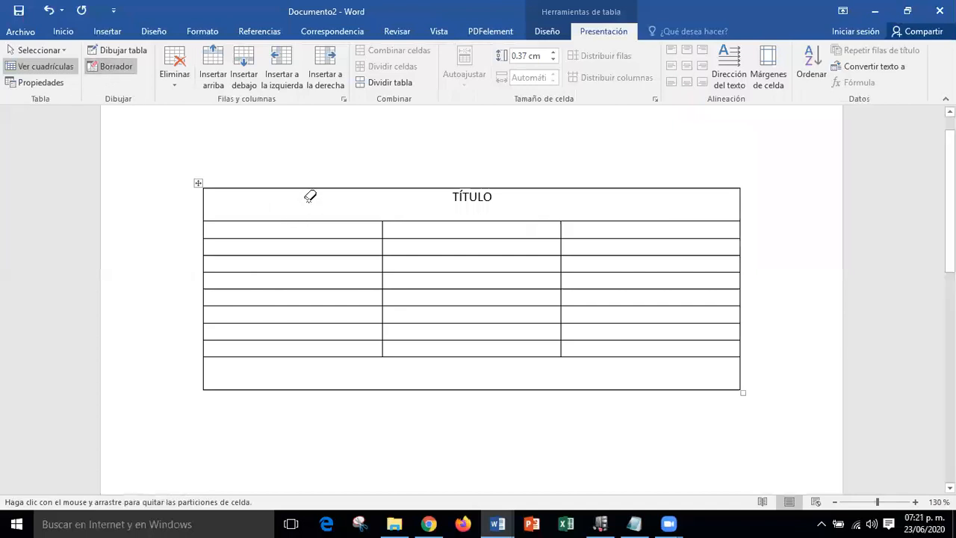
click(385, 226)
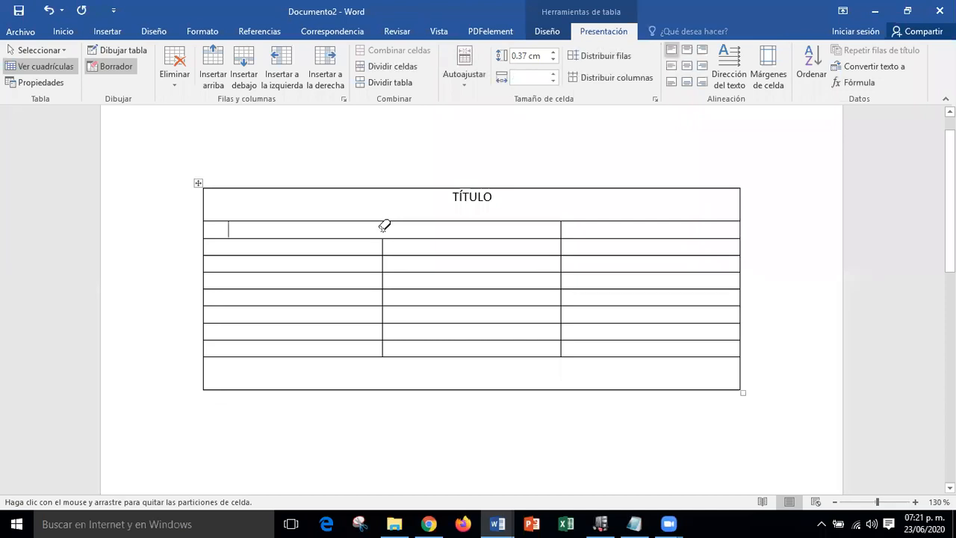
click(563, 230)
click(382, 245)
click(561, 245)
click(552, 237)
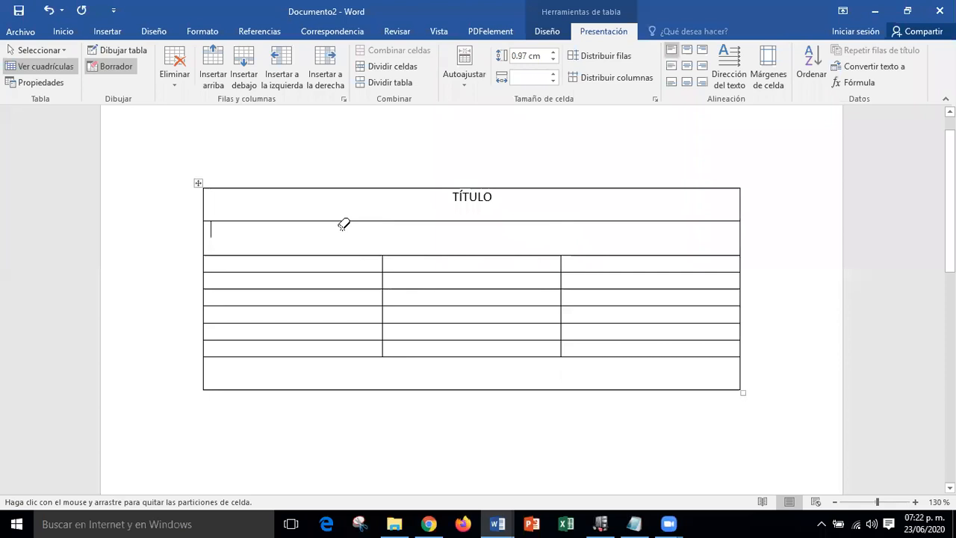
key(Escape)
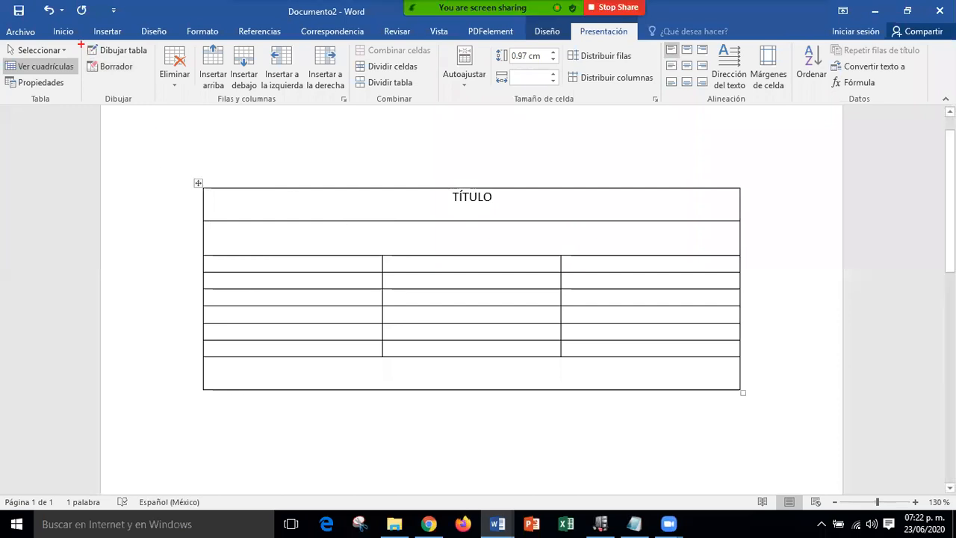
Step: Draw five vertical dividers in the merged row beneath TÍTULO to split it into six cells
drag(81, 42, 158, 63)
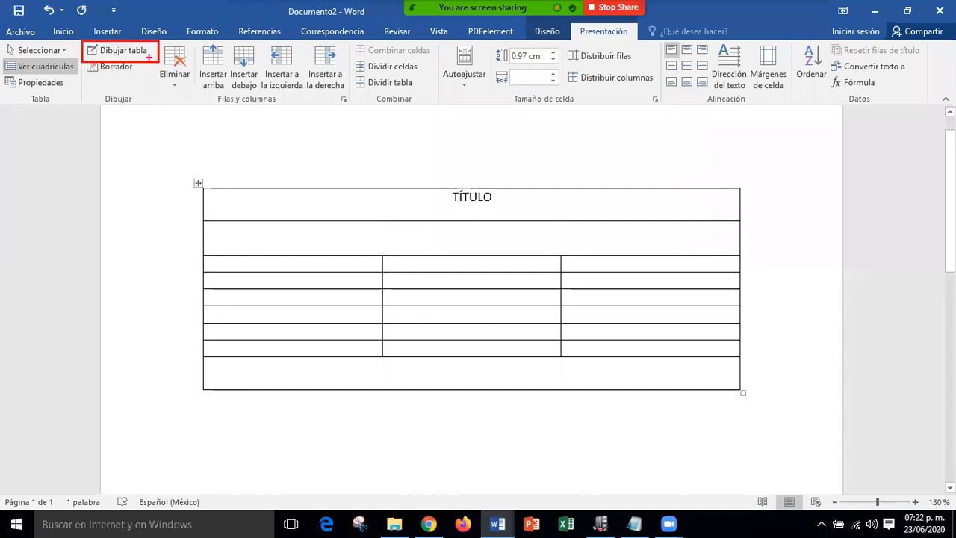
click(119, 51)
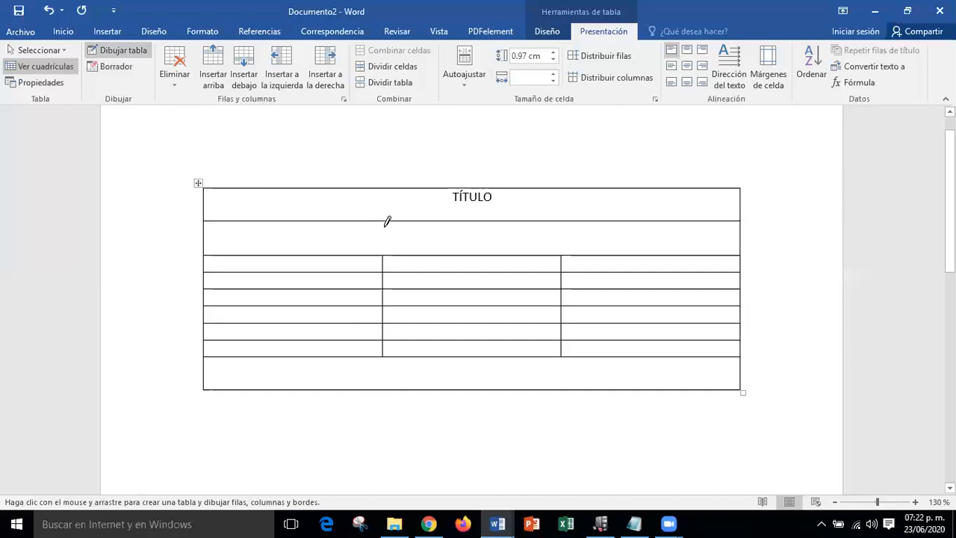
drag(382, 222, 383, 254)
drag(298, 221, 294, 249)
drag(472, 220, 469, 253)
drag(648, 218, 647, 253)
mouse_move(559, 215)
mouse_down()
mouse_move(555, 236)
mouse_move(574, 262)
mouse_up()
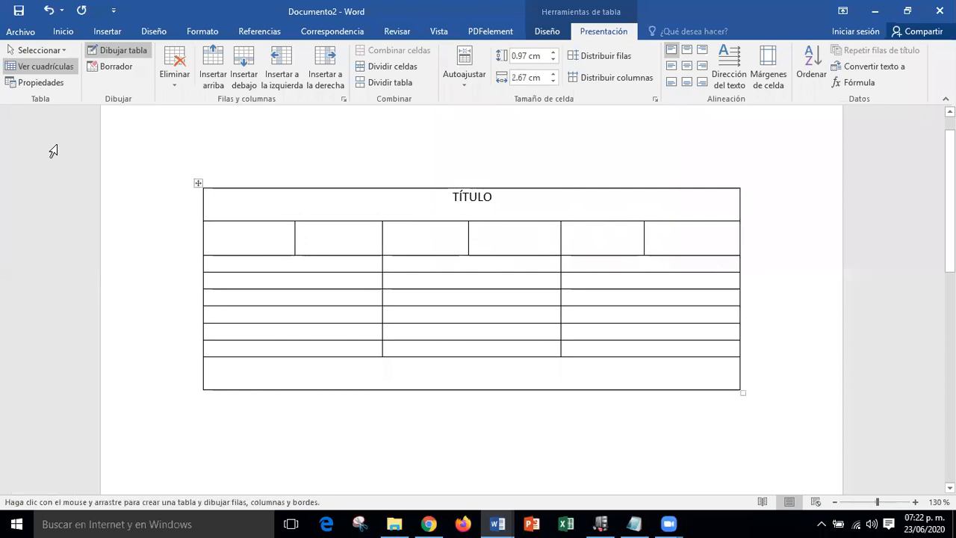
Step: Erase the column dividers in the last three-column row to turn it into one full-width cell
click(127, 68)
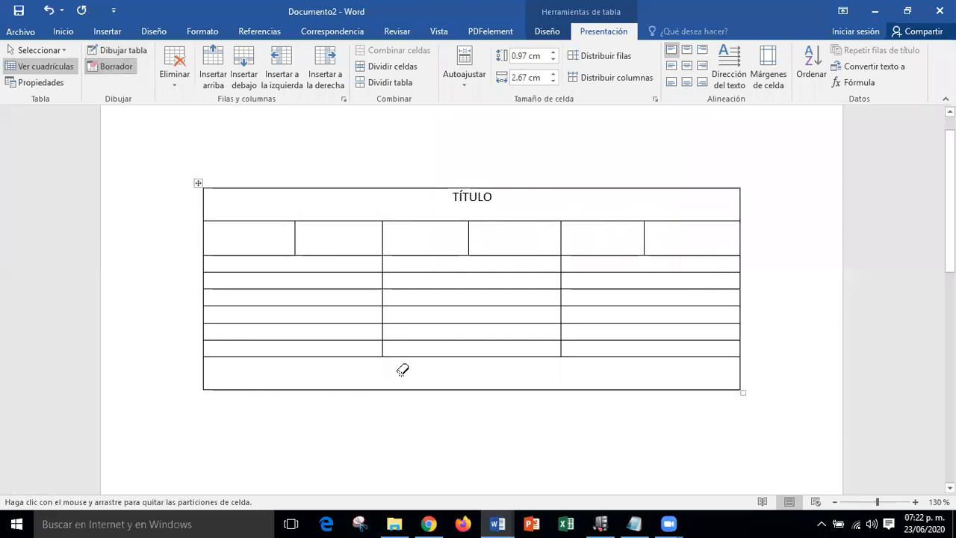
click(383, 346)
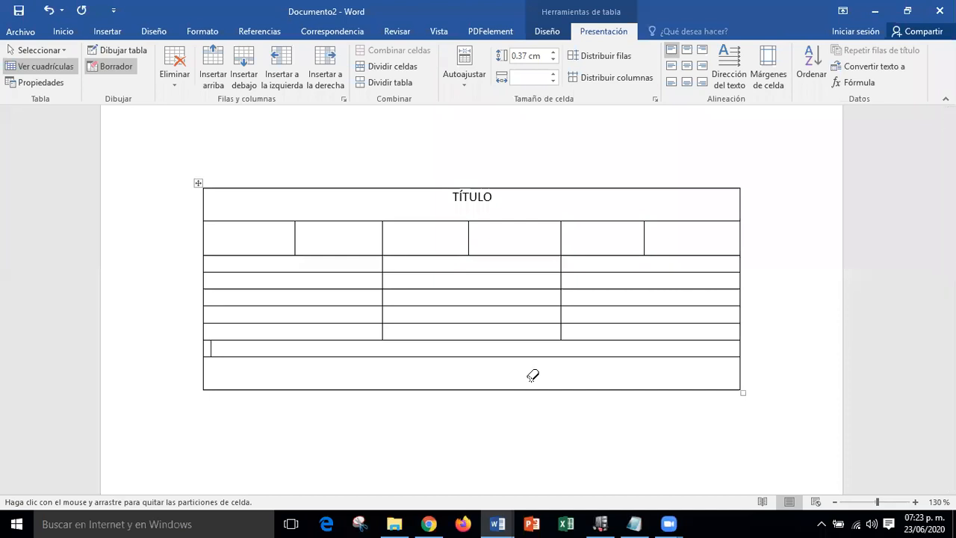
key(Escape)
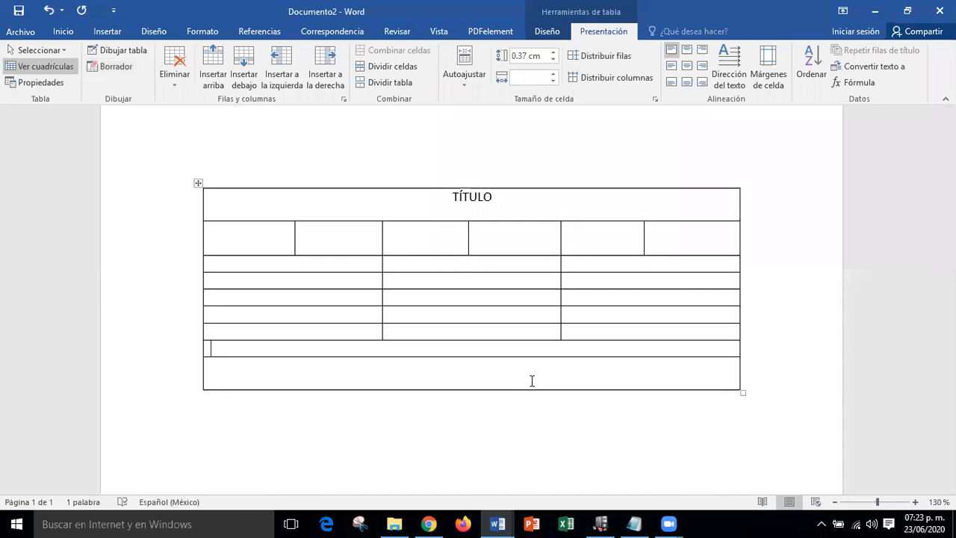
Step: Close Documento2 without saving and switch to the Atajos de Teclado document
click(939, 10)
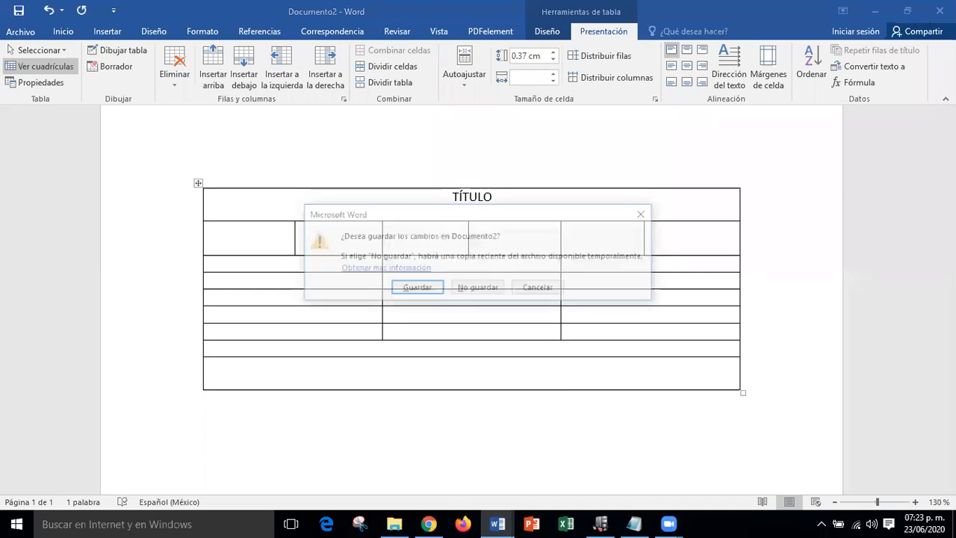
click(478, 289)
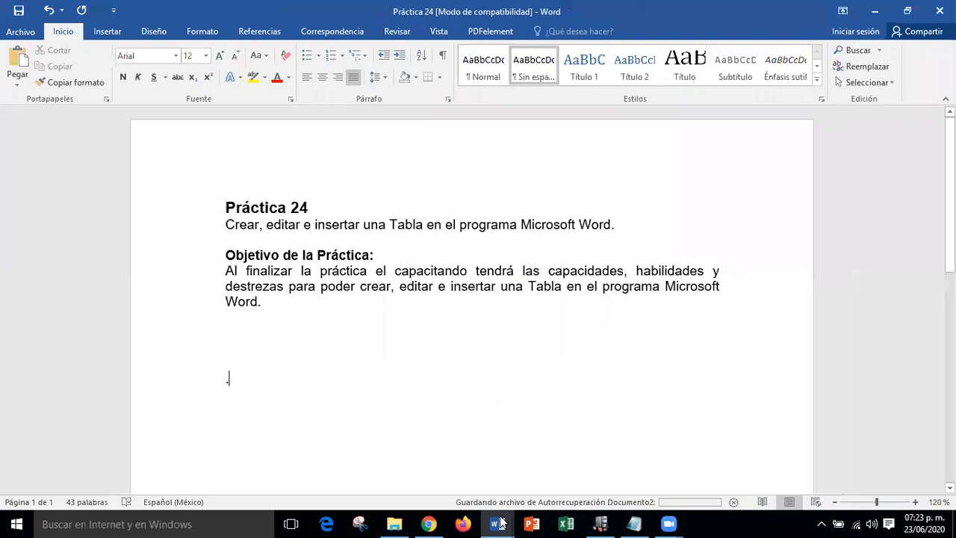
click(552, 480)
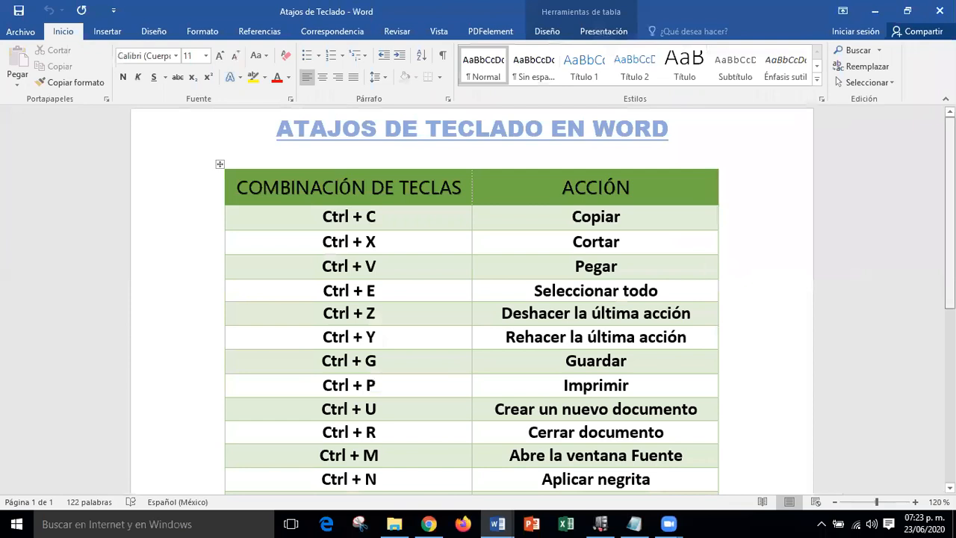
Step: Apply the black Tabla de lista 5 oscura style to the entire keyboard shortcuts table
scroll(472, 298, down, 1)
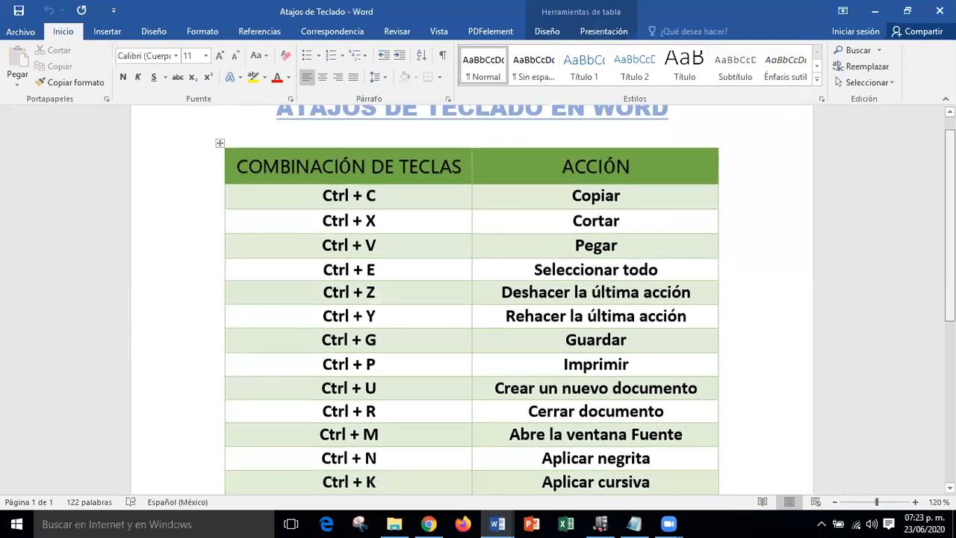
scroll(472, 299, down, 3)
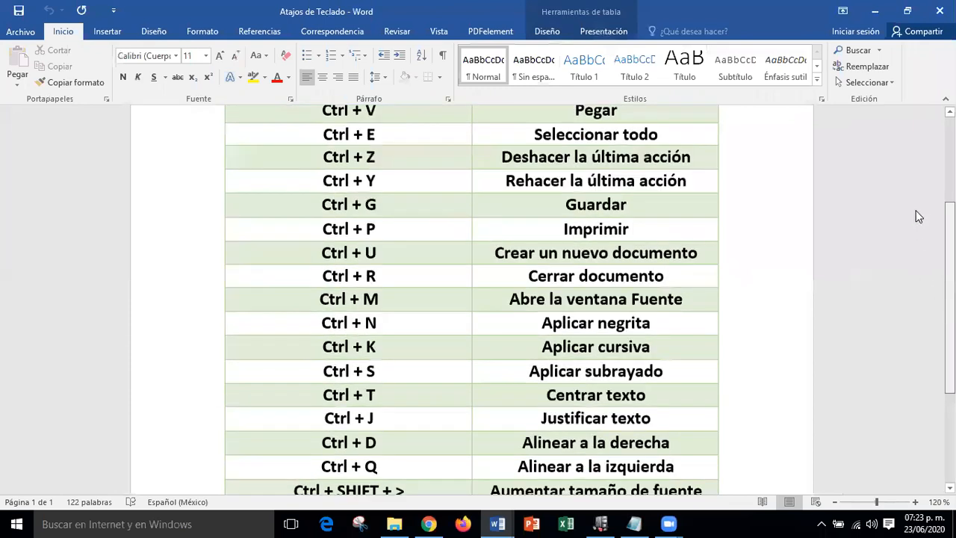
scroll(916, 210, up, 4)
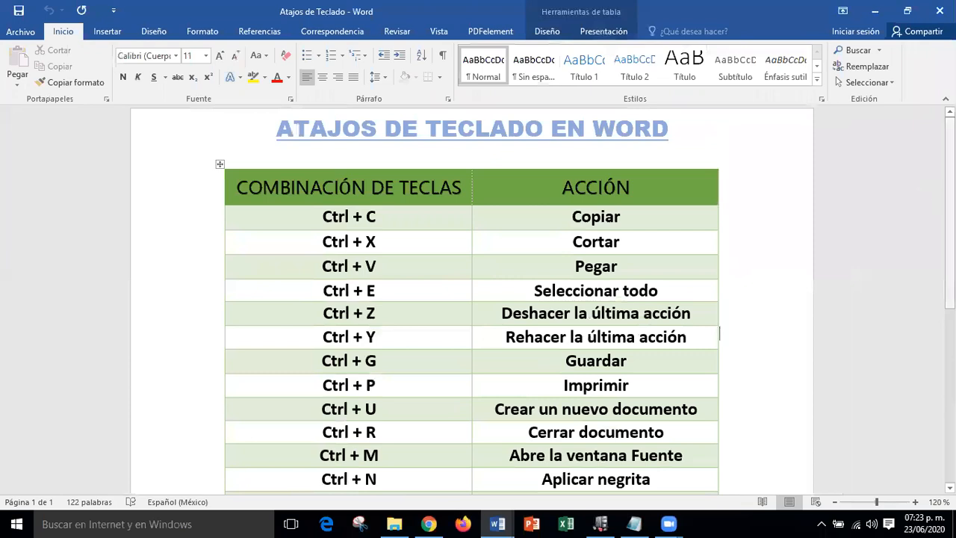
drag(949, 210, 949, 211)
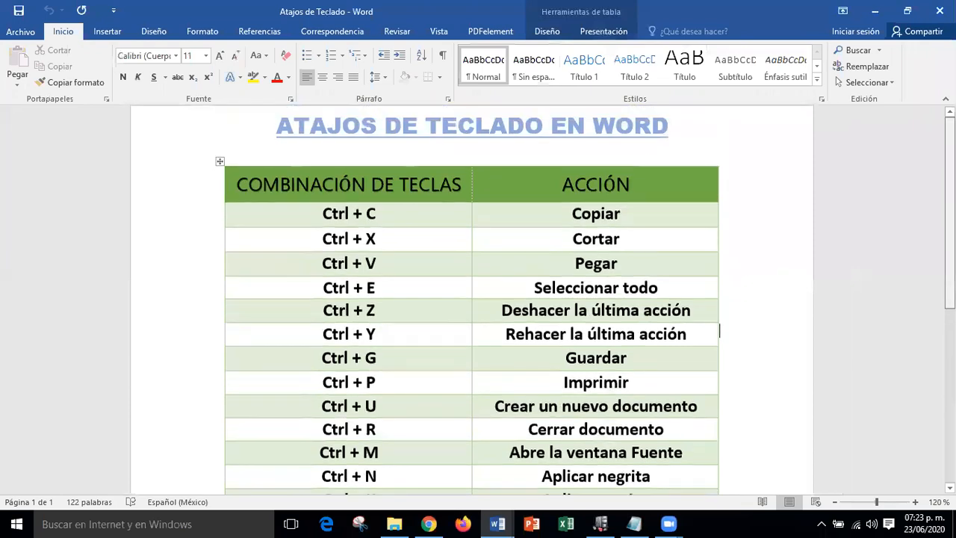
click(219, 161)
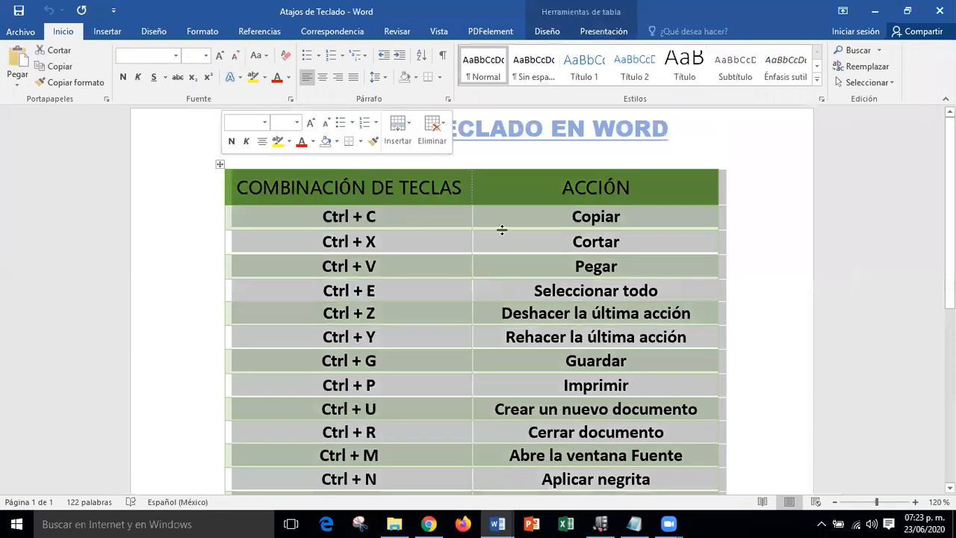
click(611, 30)
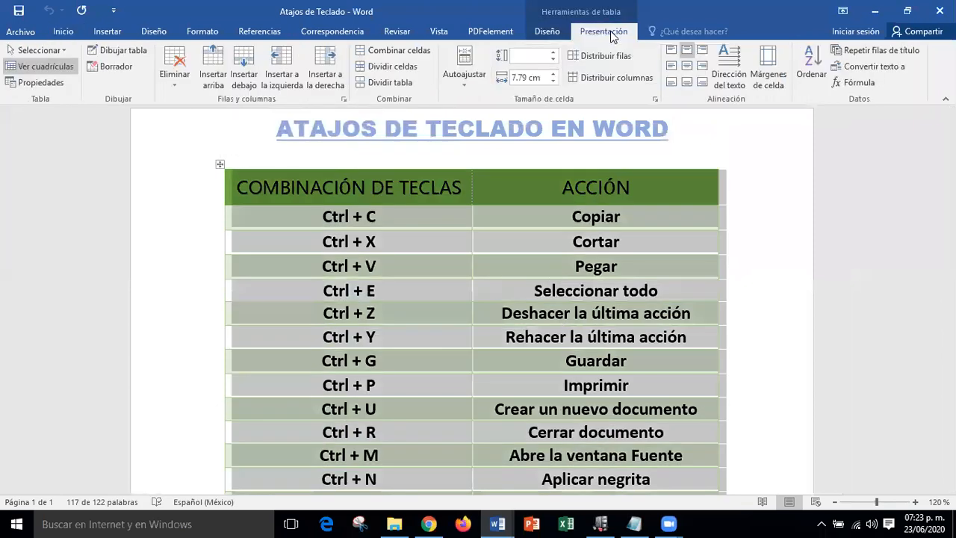
click(547, 31)
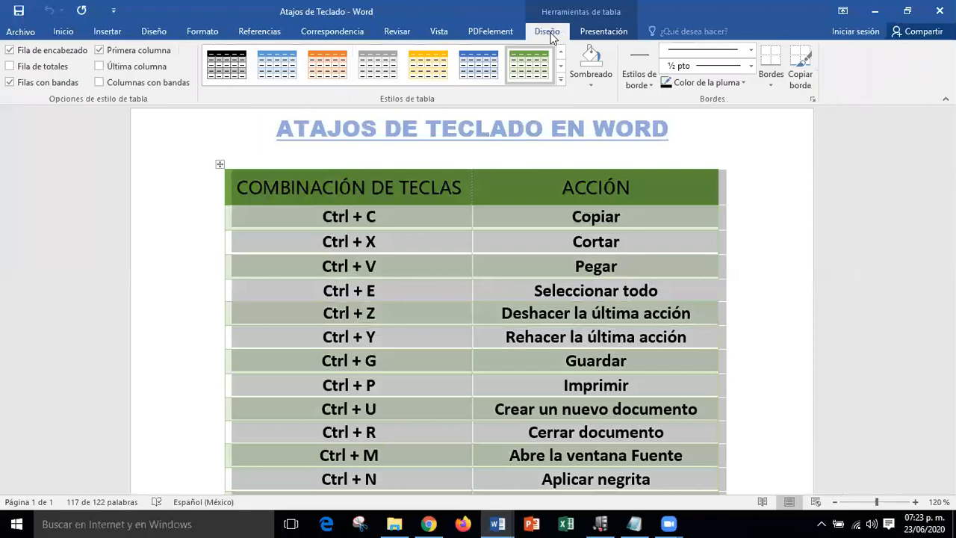
click(558, 82)
drag(565, 109, 552, 263)
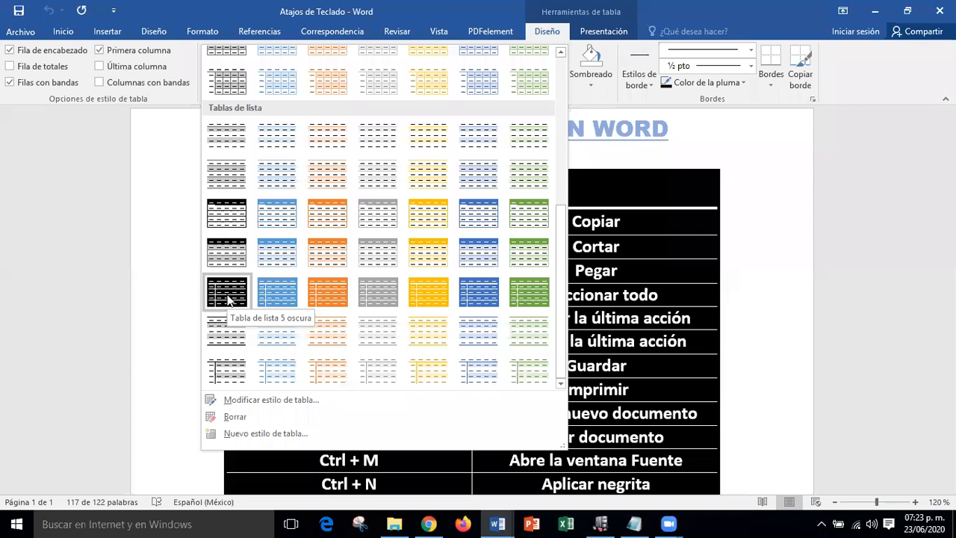
click(746, 286)
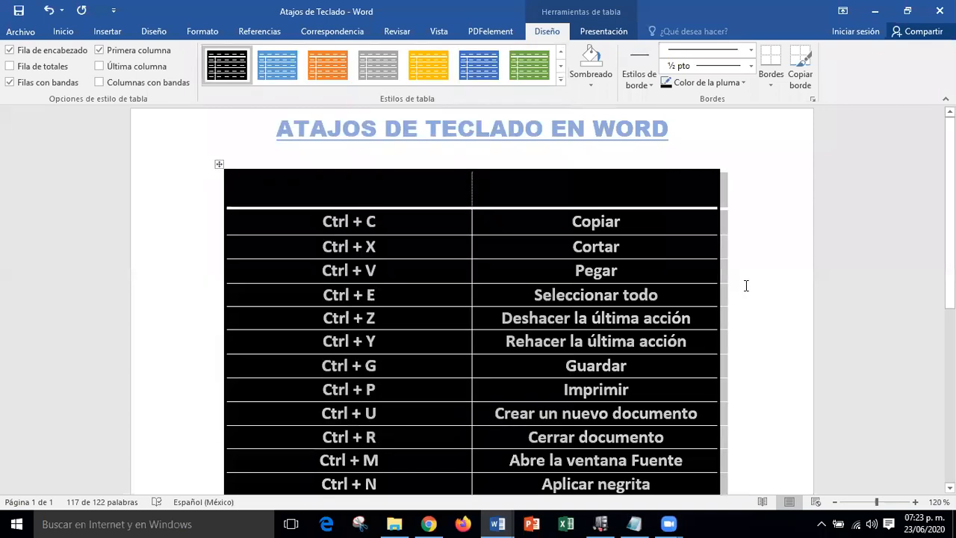
Step: Review the restyled shortcuts table from start to end and undo the black table style
scroll(746, 285, down, 3)
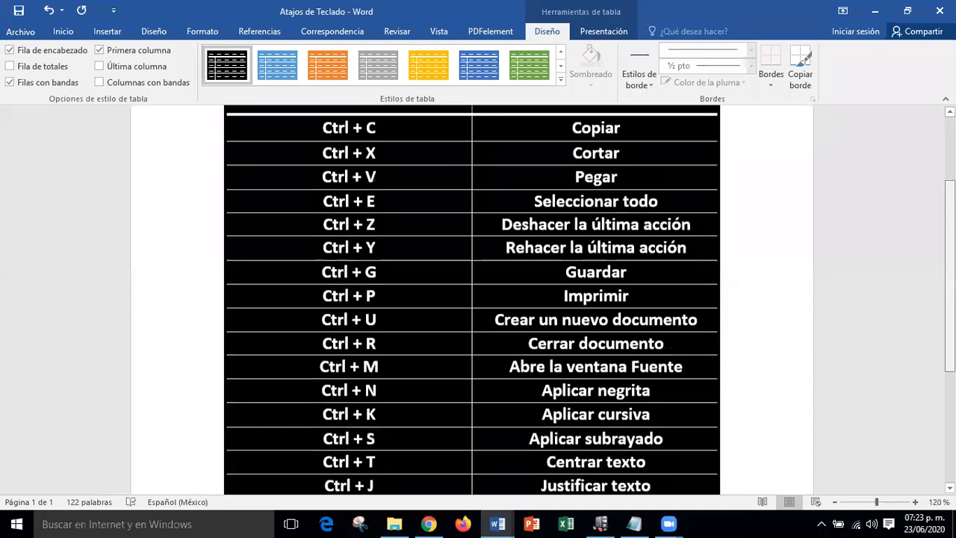
scroll(746, 285, down, 4)
scroll(812, 246, up, 7)
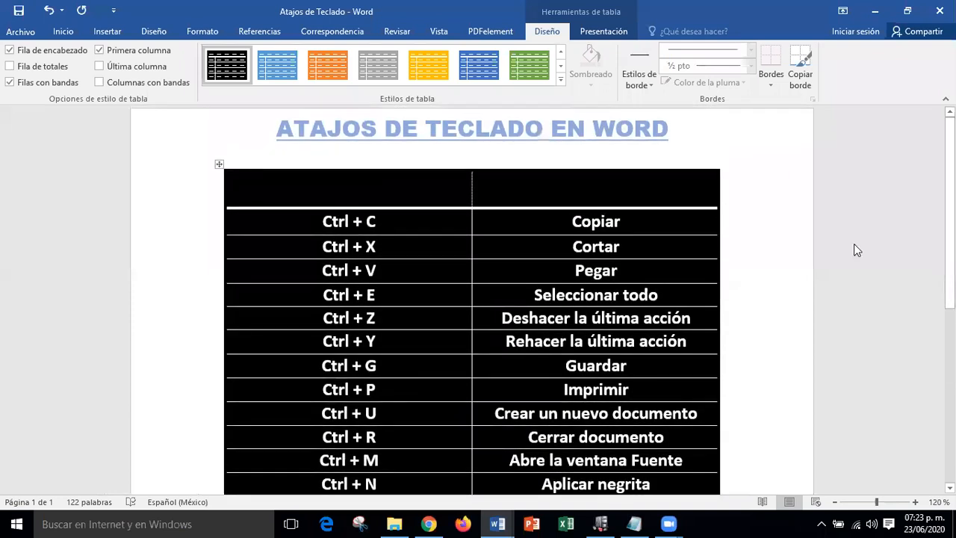
key(ctrl+z)
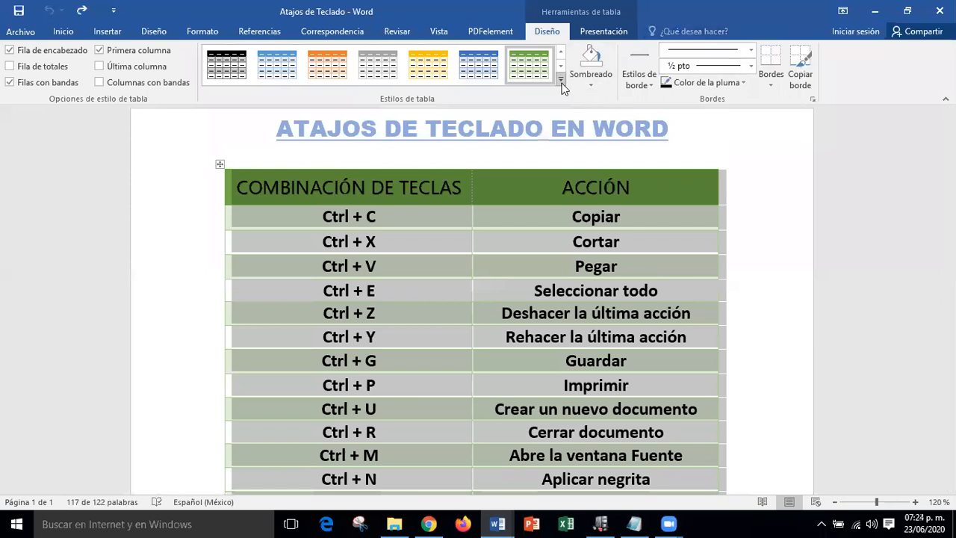
Step: Try the blue banded style from the second row of Tablas de cuadrícula on the whole table, and undo it
click(561, 82)
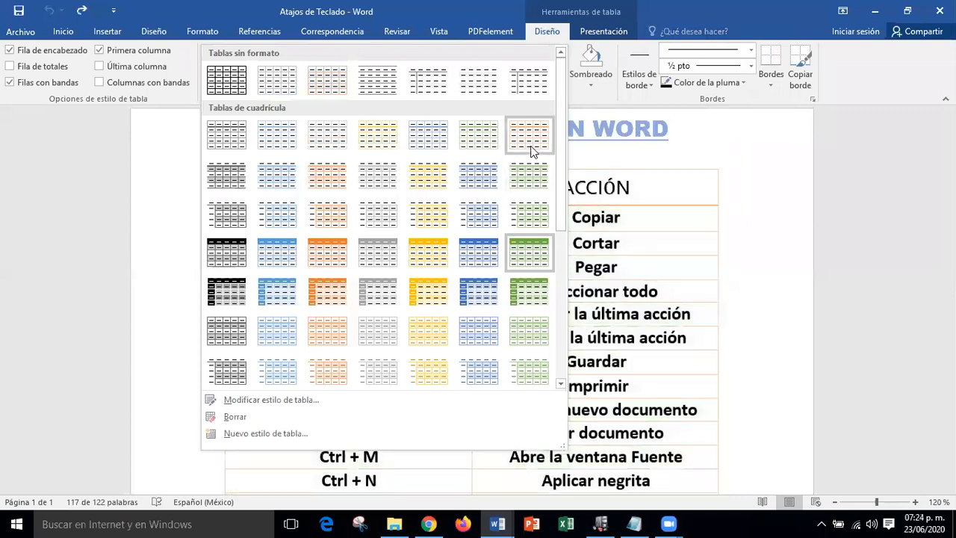
click(486, 185)
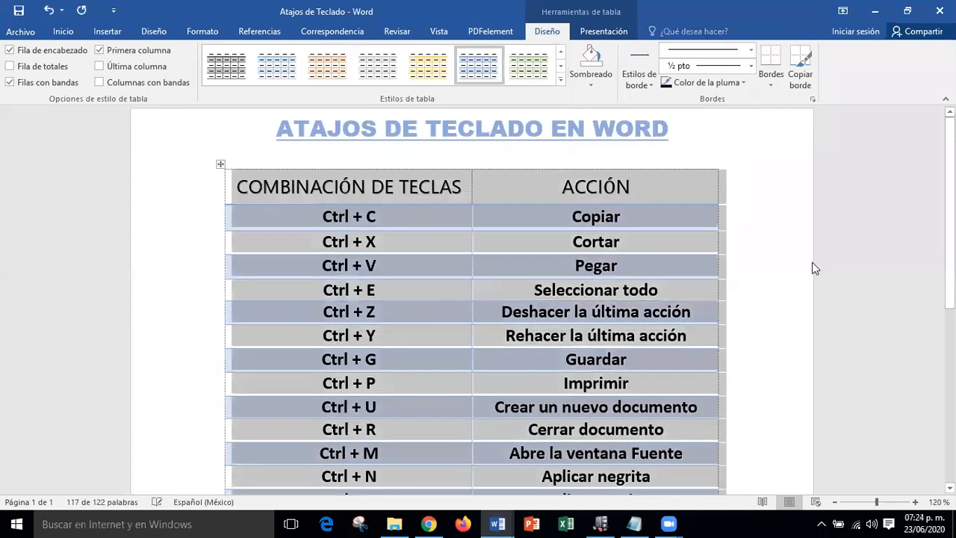
click(764, 269)
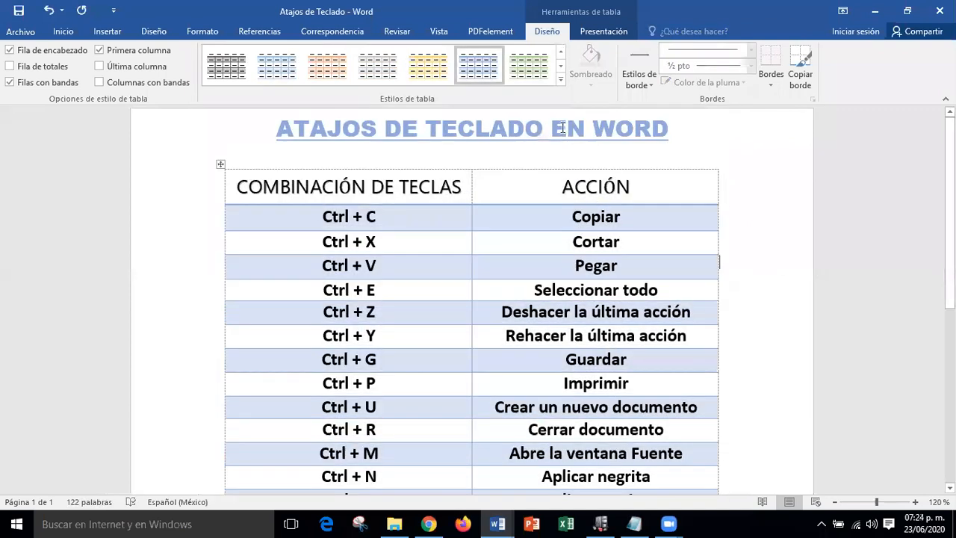
key(ctrl+z)
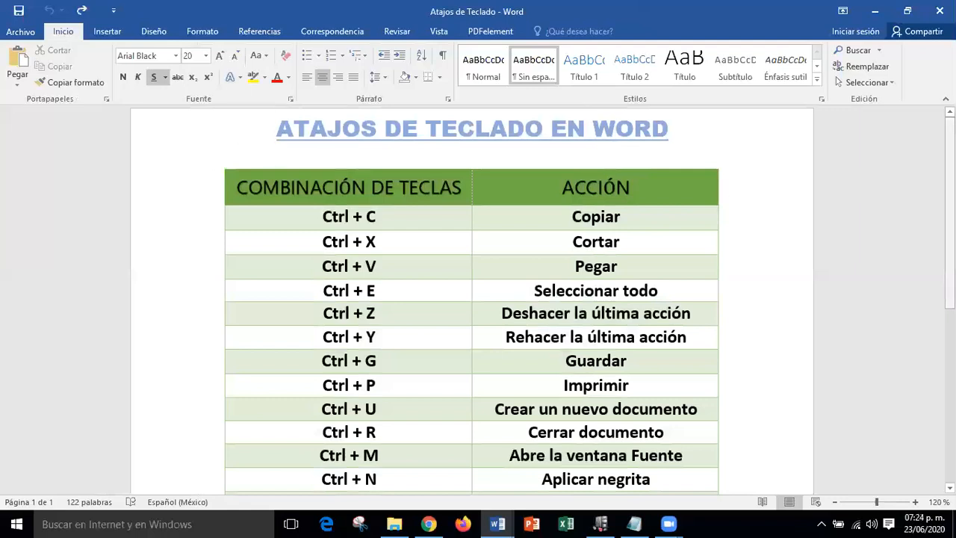
Step: Review the shortcuts table down to its last row and close the preview of the Atajos de teclado en Word image
scroll(472, 299, down, 1)
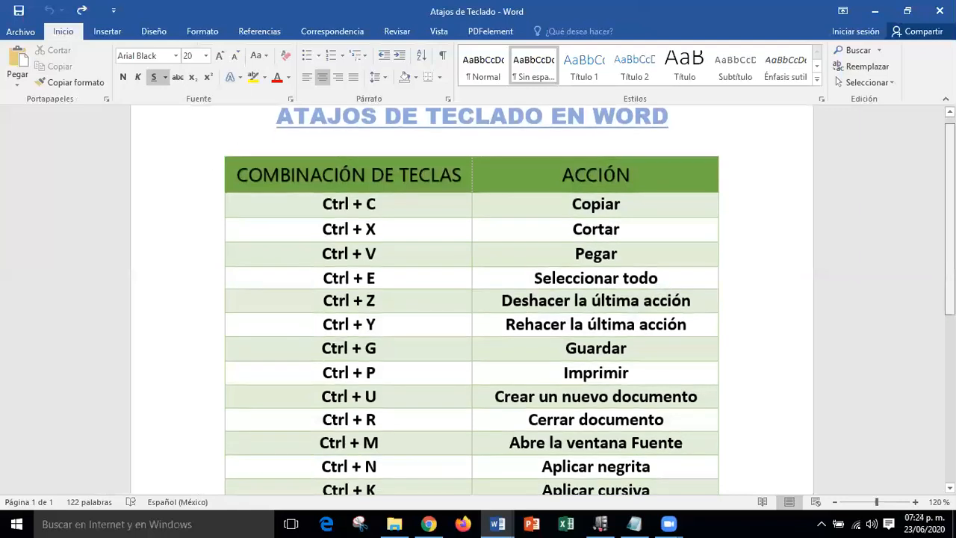
scroll(472, 299, down, 3)
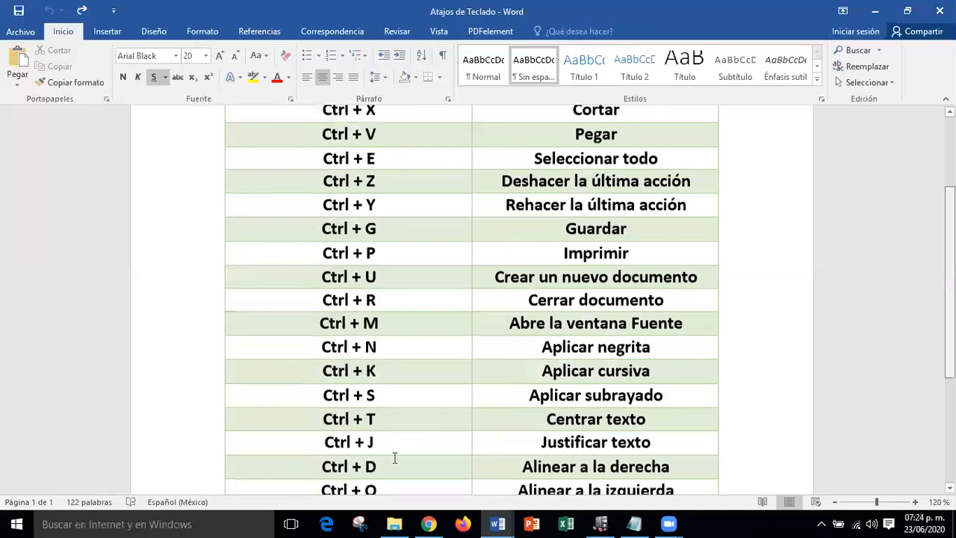
scroll(394, 457, down, 3)
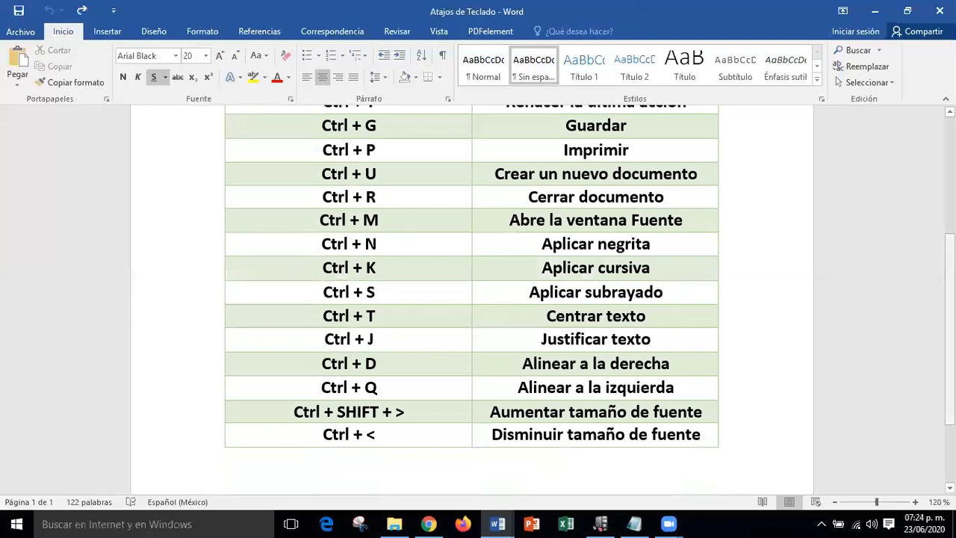
scroll(471, 289, up, 1)
scroll(798, 239, up, 5)
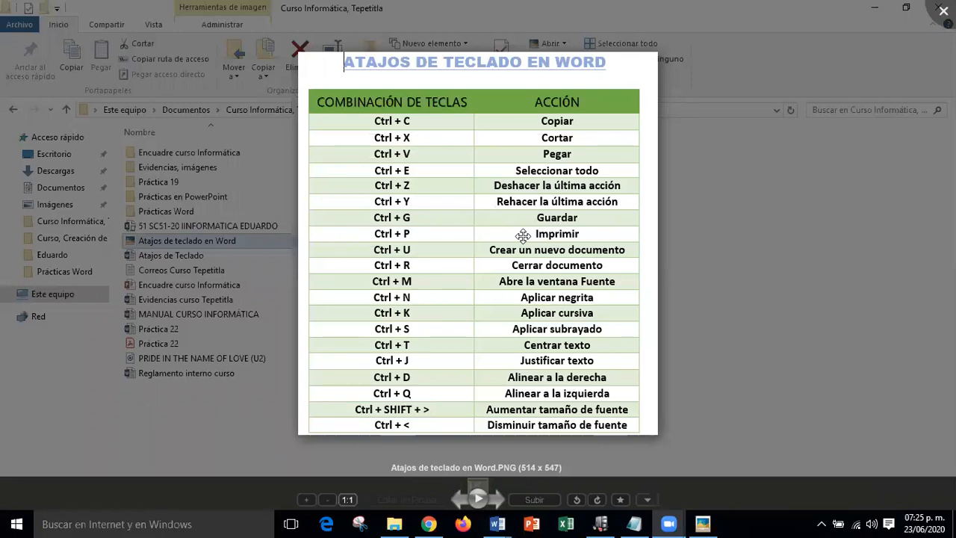
click(706, 107)
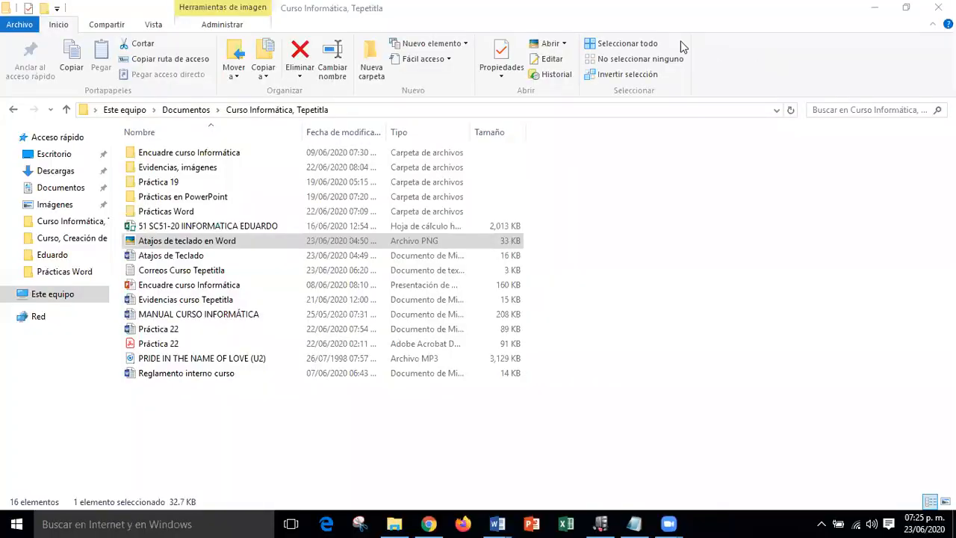